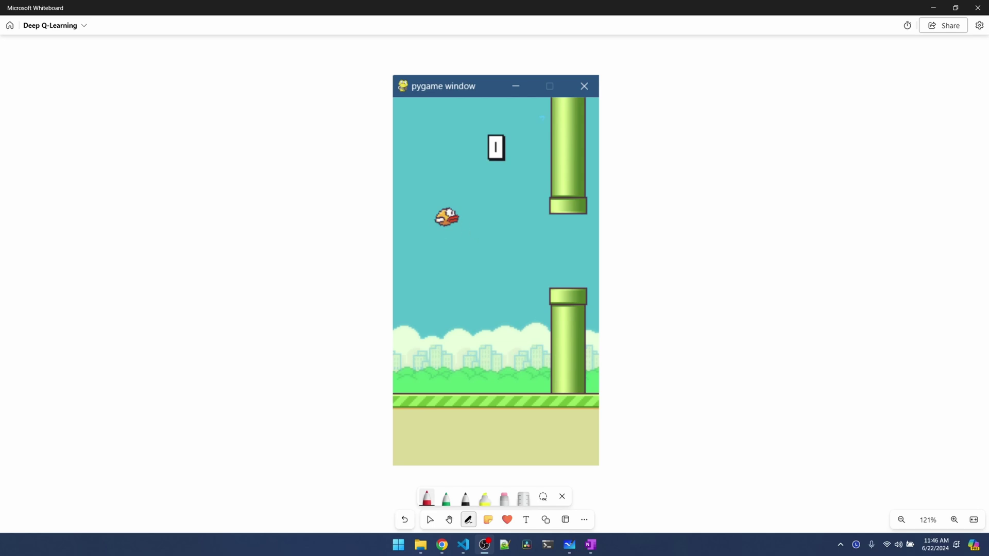
# Draw the falling arrow and the arc arrow from the bird, writing 0.5 beside each.
pyautogui.moveTo(461, 231); pyautogui.dragTo(520, 366)
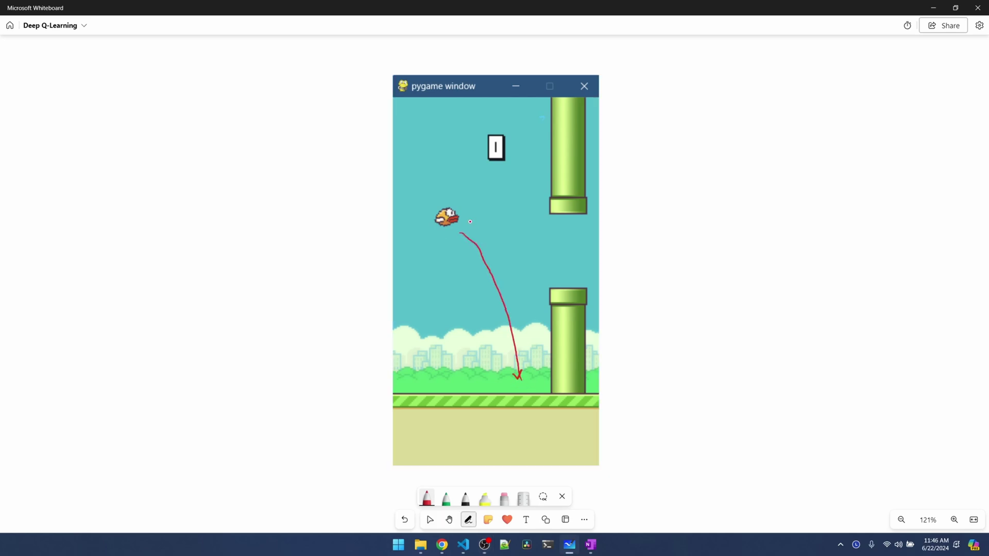
pyautogui.moveTo(470, 219)
pyautogui.mouseDown()
pyautogui.moveTo(514, 212)
pyautogui.moveTo(559, 236)
pyautogui.moveTo(572, 267)
pyautogui.mouseUp()
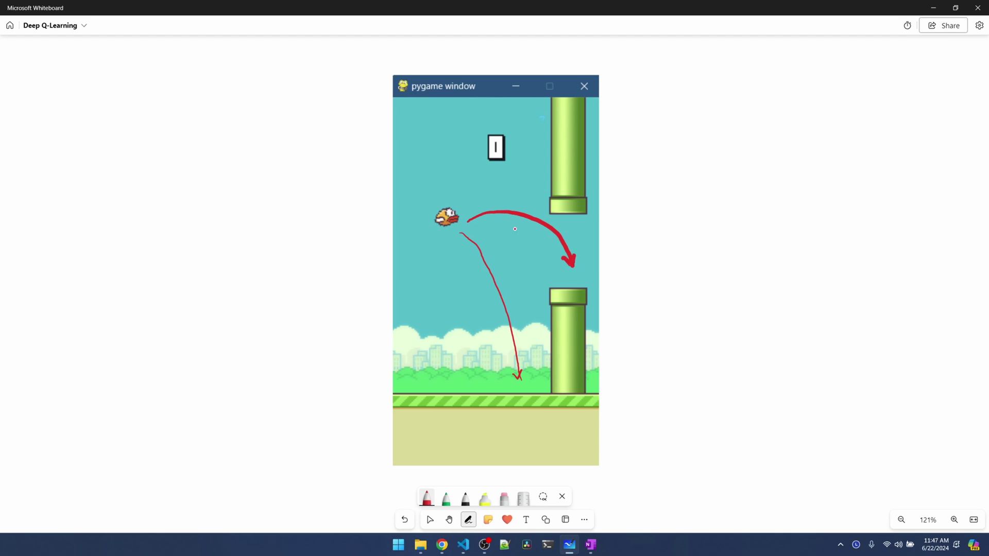
pyautogui.moveTo(448, 260); pyautogui.dragTo(467, 255)
pyautogui.click(453, 266)
pyautogui.moveTo(497, 195); pyautogui.dragTo(509, 201)
pyautogui.click(503, 203)
pyautogui.moveTo(510, 190); pyautogui.dragTo(517, 190)
# Write T 0.2 at the falling arrow's tip and prefix both 0.5 labels with P.
pyautogui.moveTo(488, 368); pyautogui.dragTo(509, 373)
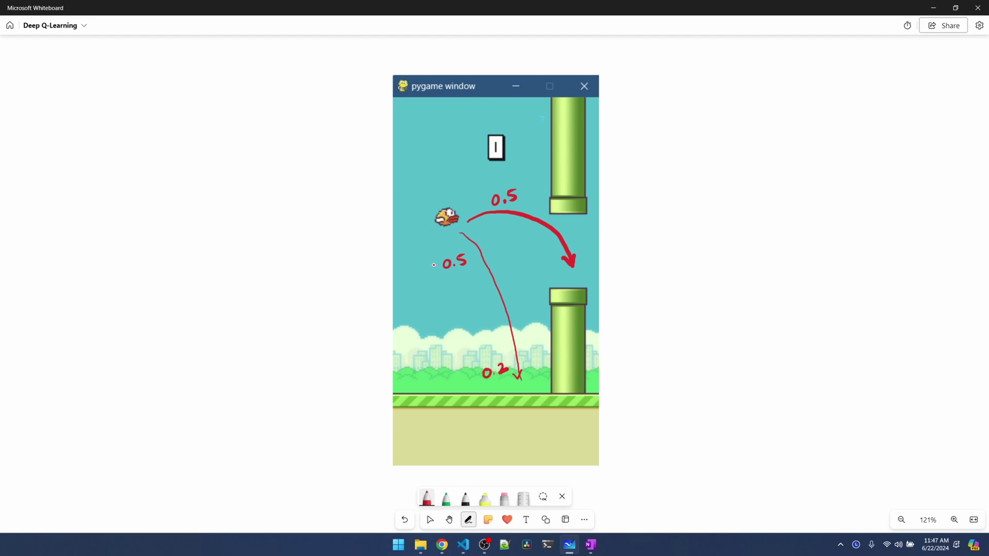
pyautogui.moveTo(429, 251); pyautogui.dragTo(431, 260)
pyautogui.moveTo(487, 185); pyautogui.dragTo(488, 188)
pyautogui.moveTo(461, 368); pyautogui.dragTo(473, 362)
# Write T 0.8 beside the right arrow and revise the P values to 0.6 and 0.4.
pyautogui.moveTo(579, 231)
pyautogui.mouseDown()
pyautogui.moveTo(592, 246)
pyautogui.moveTo(616, 233)
pyautogui.mouseUp()
pyautogui.click(605, 245)
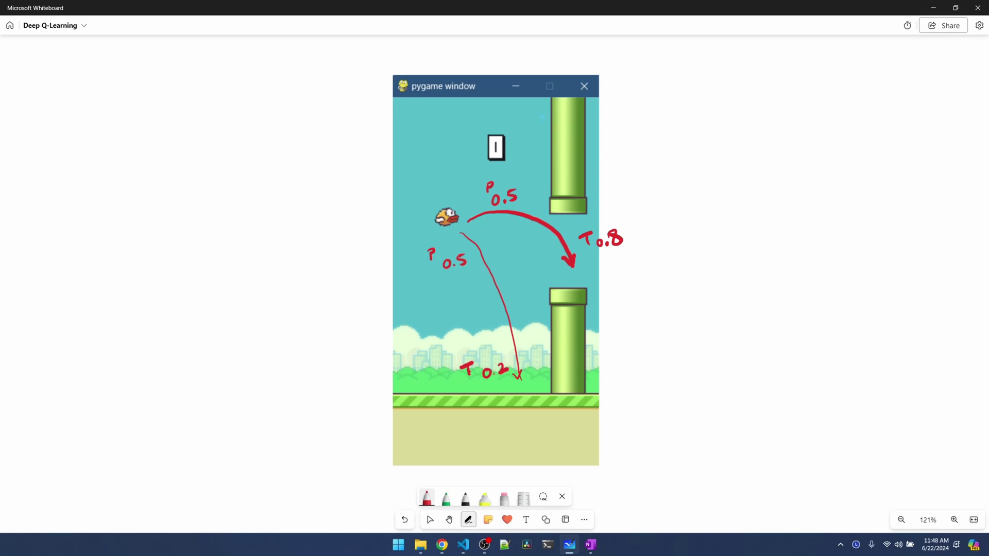
pyautogui.moveTo(490, 210)
pyautogui.mouseDown()
pyautogui.moveTo(520, 186)
pyautogui.moveTo(525, 205)
pyautogui.moveTo(539, 205)
pyautogui.mouseUp()
pyautogui.moveTo(444, 275)
pyautogui.mouseDown()
pyautogui.moveTo(466, 256)
pyautogui.moveTo(462, 276)
pyautogui.moveTo(473, 282)
pyautogui.mouseUp()
pyautogui.moveTo(479, 272); pyautogui.dragTo(483, 284)
# Replace T 0.8 with 0.95 and cross out 0.2, writing 0.15 beneath it.
pyautogui.moveTo(598, 250)
pyautogui.mouseDown()
pyautogui.moveTo(622, 226)
pyautogui.moveTo(625, 256)
pyautogui.moveTo(638, 249)
pyautogui.mouseUp()
pyautogui.moveTo(509, 358); pyautogui.dragTo(477, 387)
pyautogui.moveTo(499, 381)
pyautogui.mouseDown()
pyautogui.moveTo(497, 393)
pyautogui.moveTo(516, 391)
pyautogui.mouseUp()
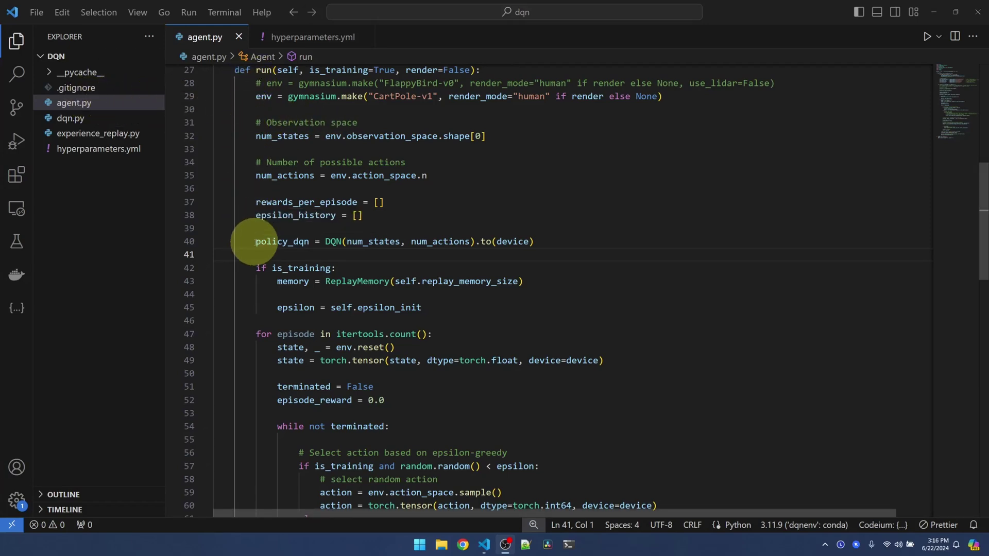
# Duplicate the policy_dqn line after the epsilon line, rename it target_dqn, and save.
pyautogui.moveTo(256, 242); pyautogui.dragTo(578, 242)
pyautogui.hotkey('ctrl', 'c')
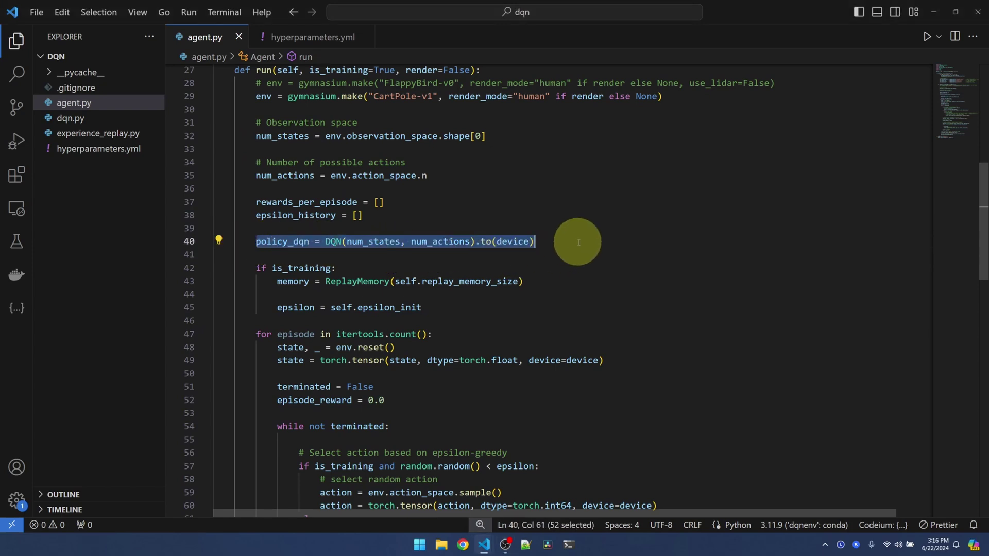
pyautogui.click(566, 309)
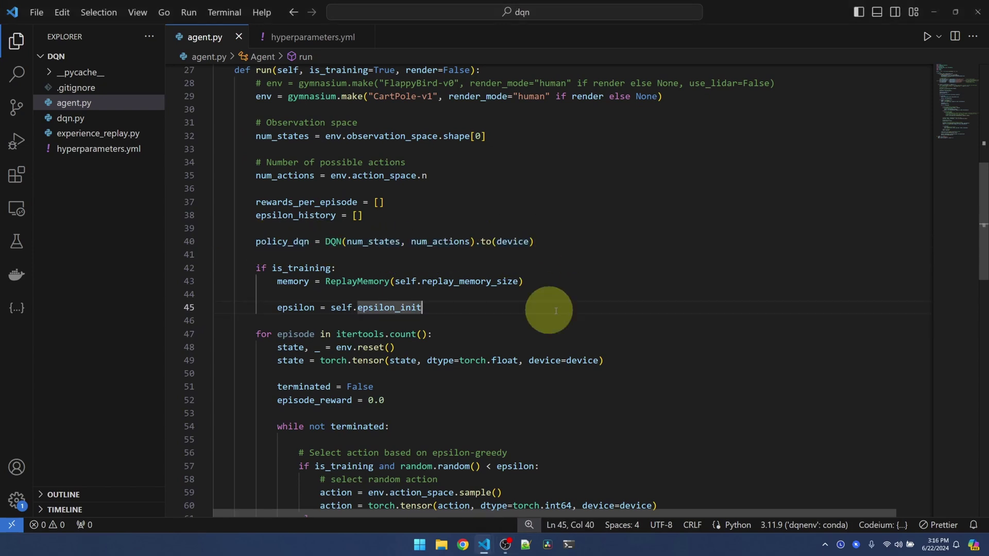
pyautogui.press('Return')
pyautogui.press('Return')
pyautogui.press('Return')
pyautogui.press('Up')
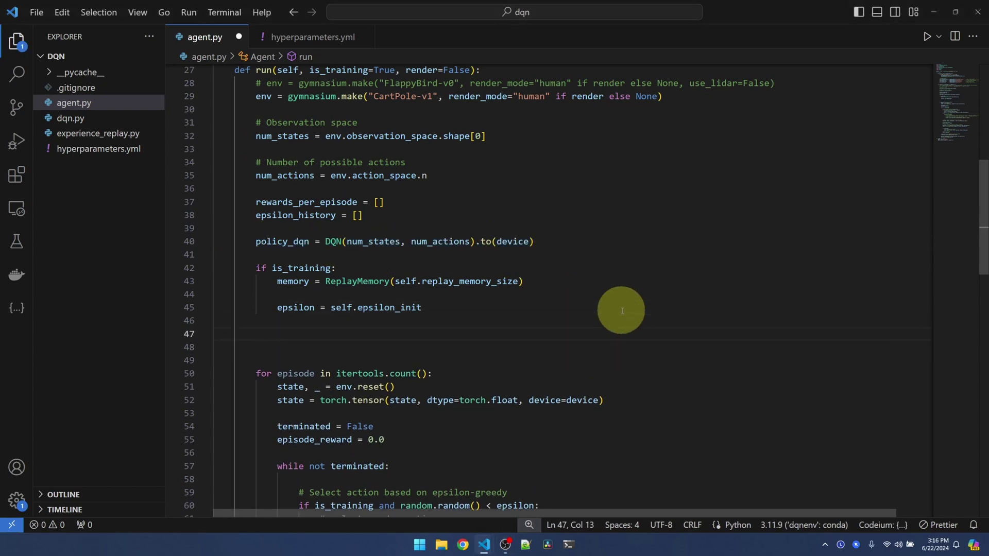
pyautogui.hotkey('ctrl', 'v')
pyautogui.press('Home')
pyautogui.hotkey('shift', 'Right')
pyautogui.hotkey('shift', 'Right')
pyautogui.hotkey('shift', 'Right')
pyautogui.write('target')
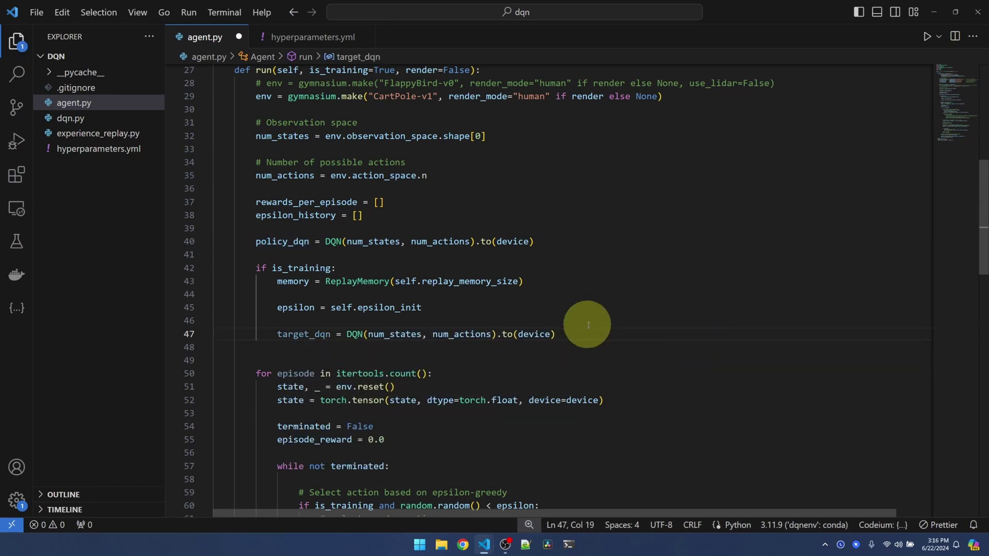
pyautogui.hotkey('ctrl', 's')
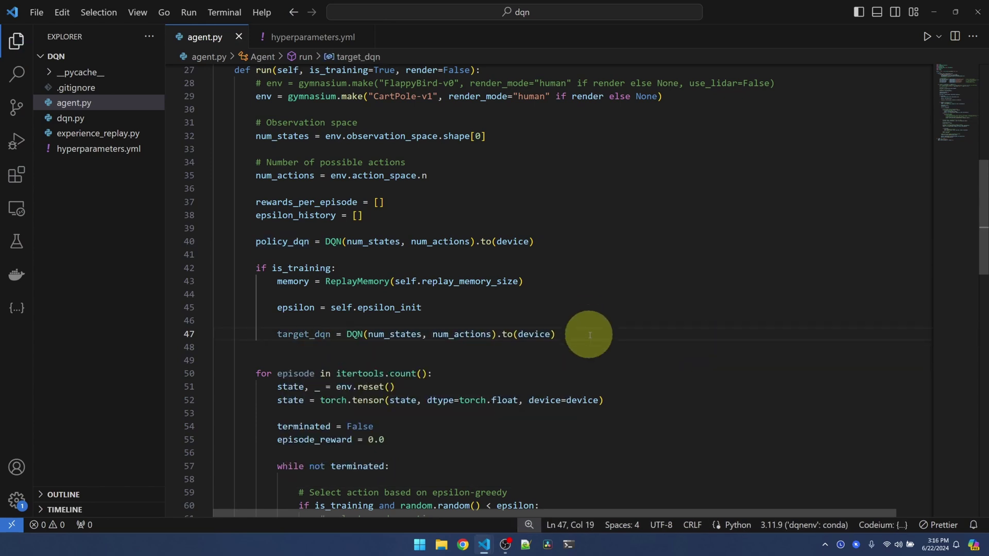
# Add target_dqn.load_state_dict(policy_dqn.state_dict()) below target_dqn and save.
pyautogui.click(590, 335)
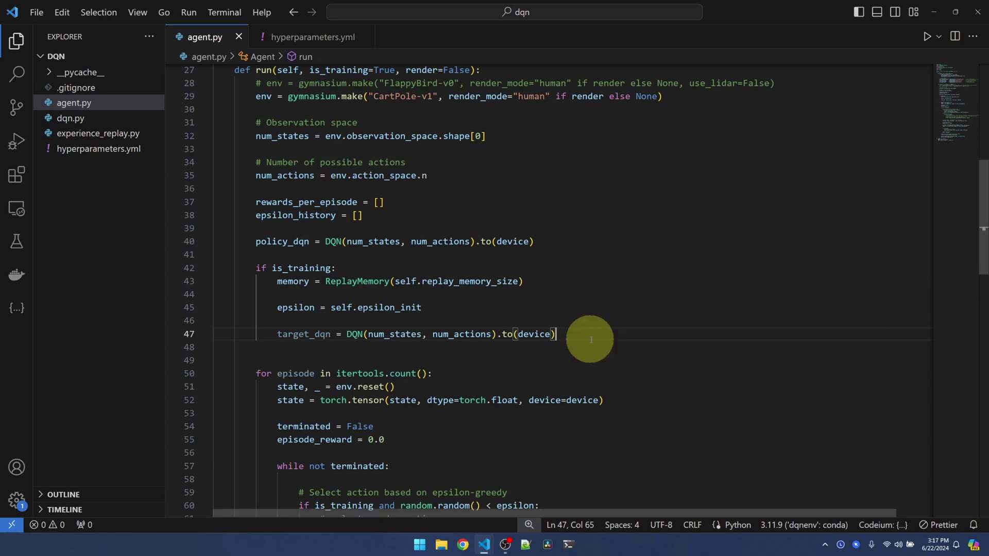
pyautogui.press('Return')
pyautogui.press('Tab')
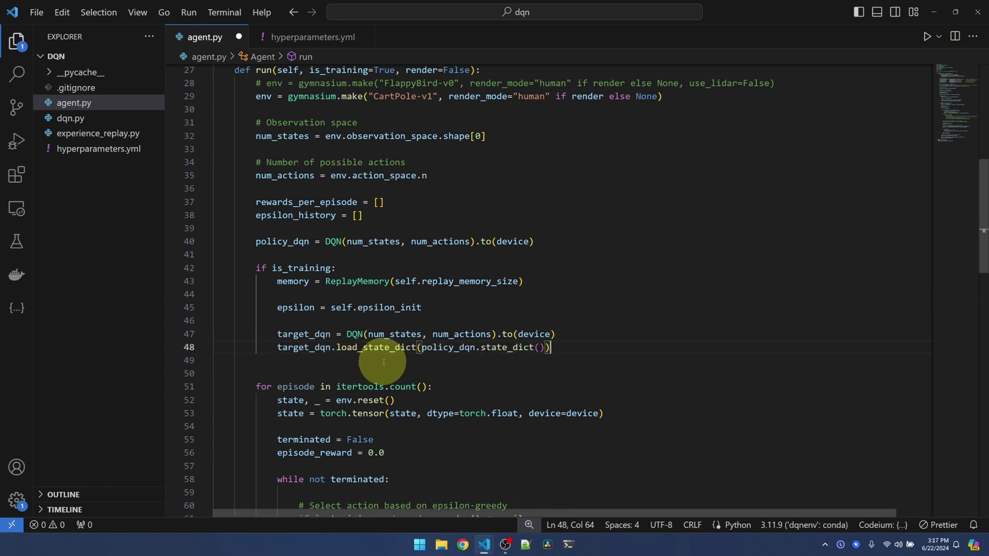
pyautogui.hotkey('ctrl', 's')
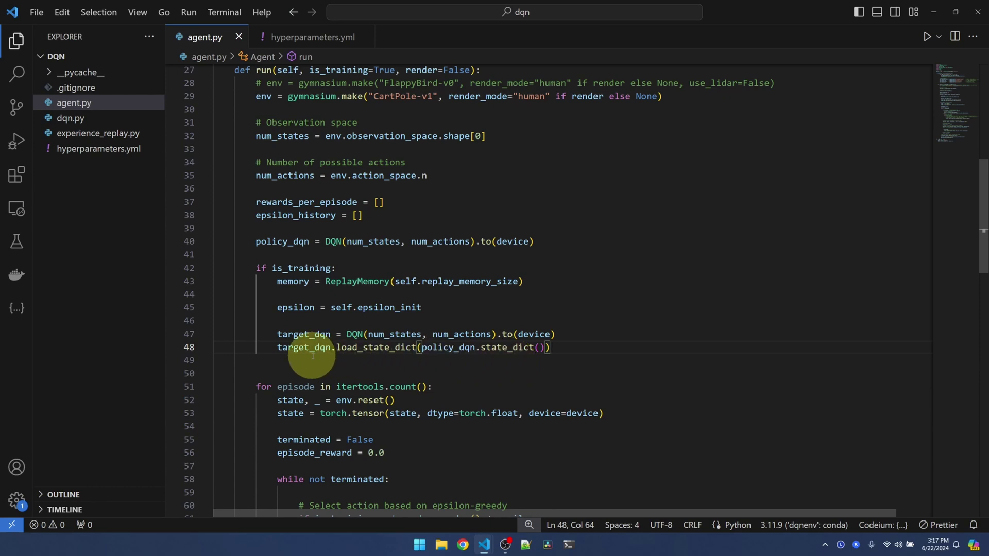
# Add a commented step_count = 0 initialisation below the target setup and save.
pyautogui.press('Return')
pyautogui.press('Return')
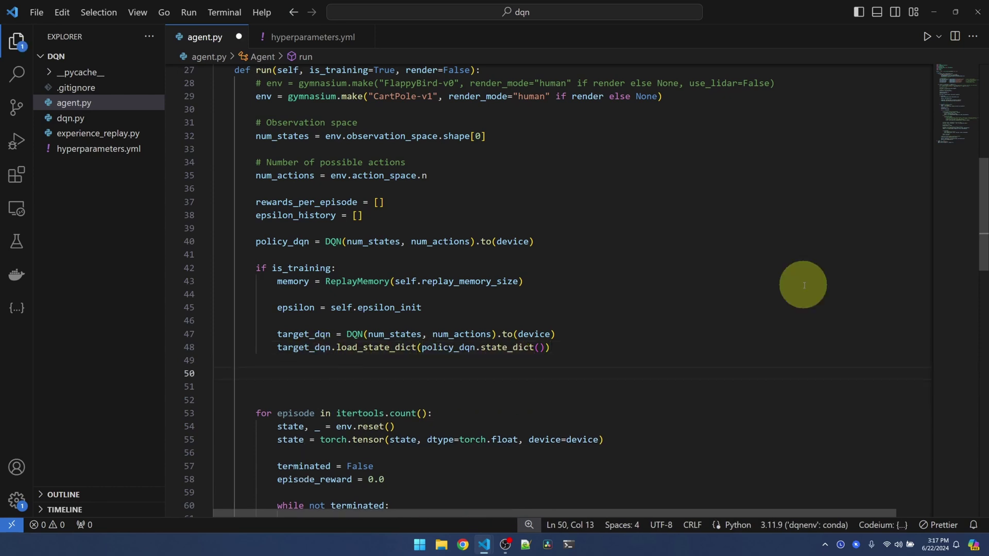
pyautogui.hotkey('ctrl', 's')
pyautogui.write('# Track number of steps taken. Used for syncing policy => target network.             step_count=0')
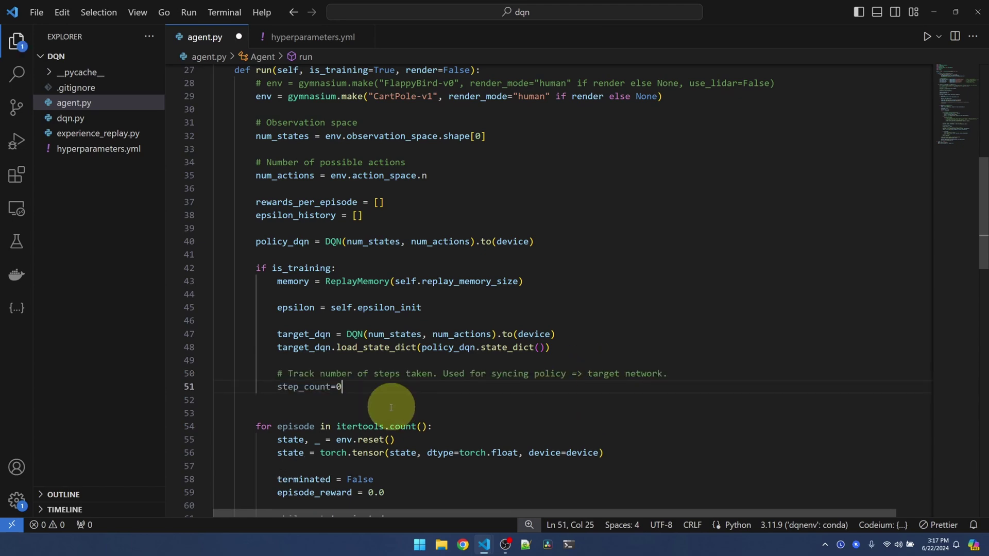
pyautogui.hotkey('ctrl', 's')
pyautogui.scroll(-5, 372, 401)
pyautogui.scroll(-4, 568, 365)
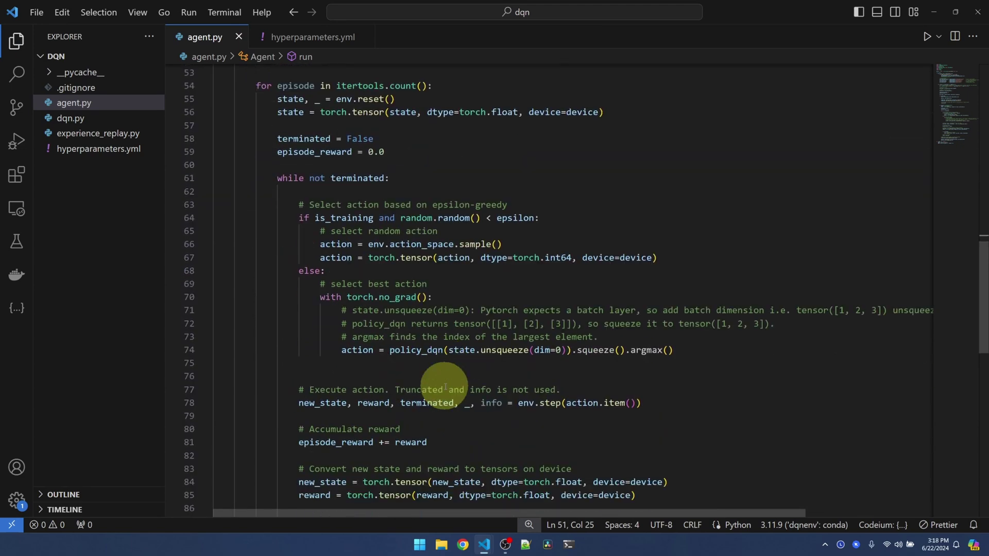
pyautogui.scroll(-1, 568, 365)
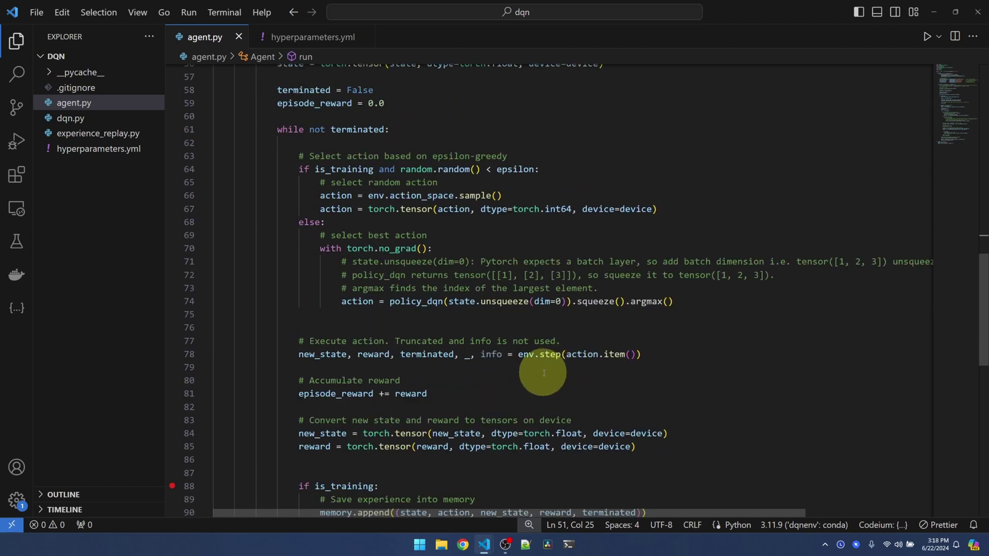
pyautogui.scroll(-3, 543, 374)
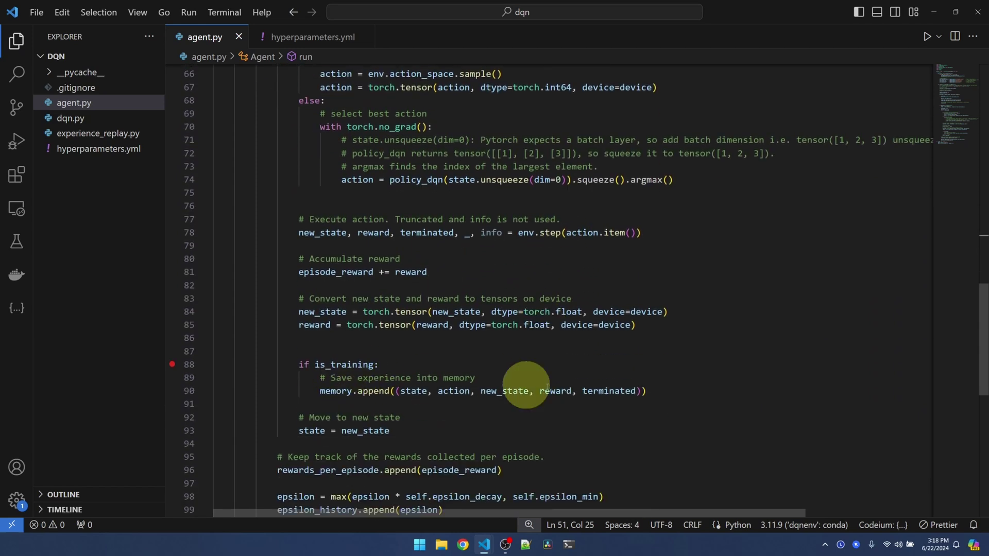
# Add the step_count += 1 increment after the memory.append line.
pyautogui.click(657, 391)
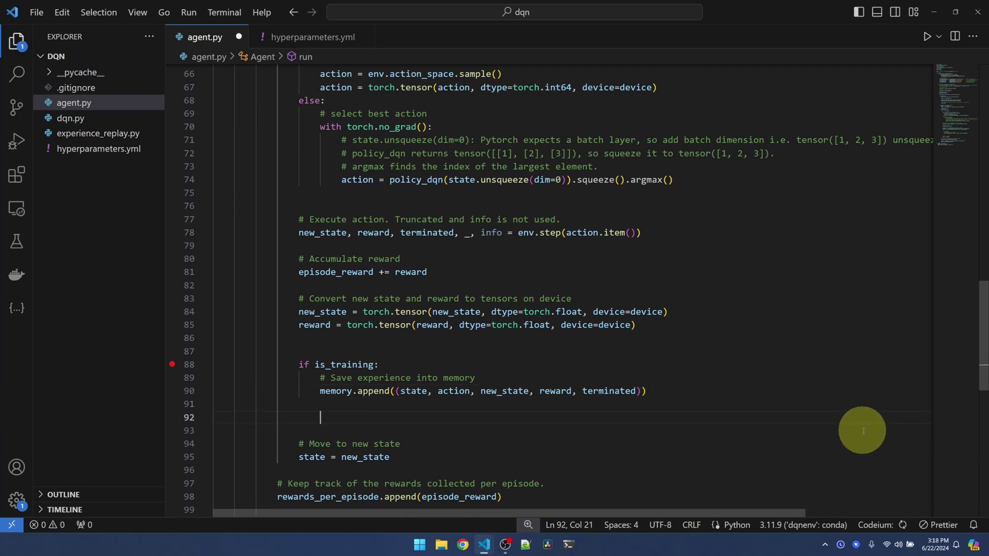
pyautogui.write('step_count')
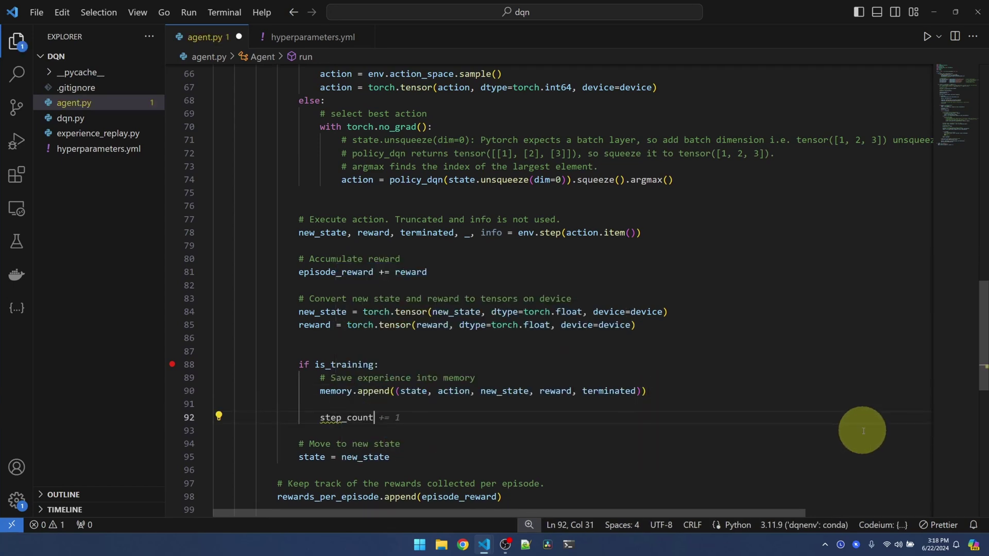
pyautogui.press('Tab')
pyautogui.click(304, 367)
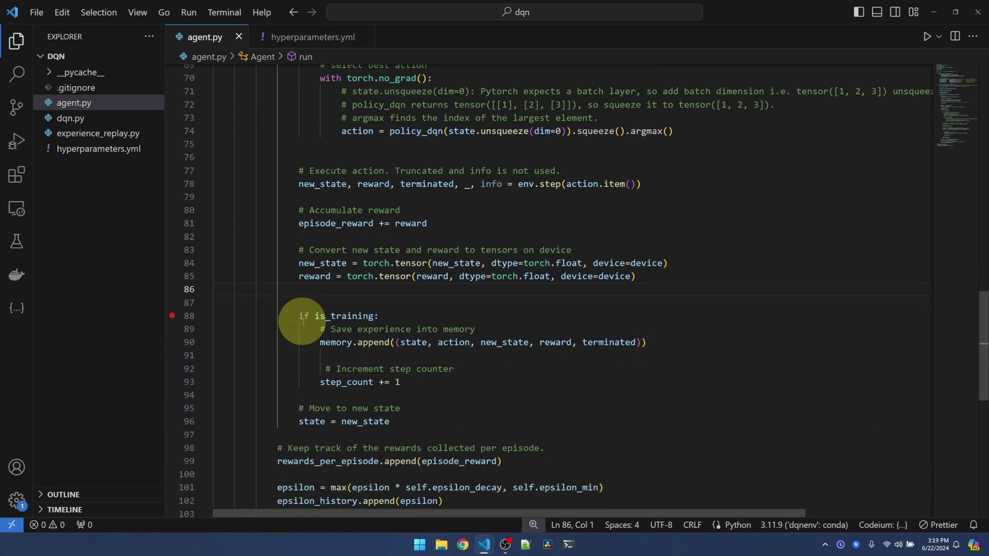
pyautogui.scroll(-5, 290, 315)
pyautogui.scroll(-1, 293, 316)
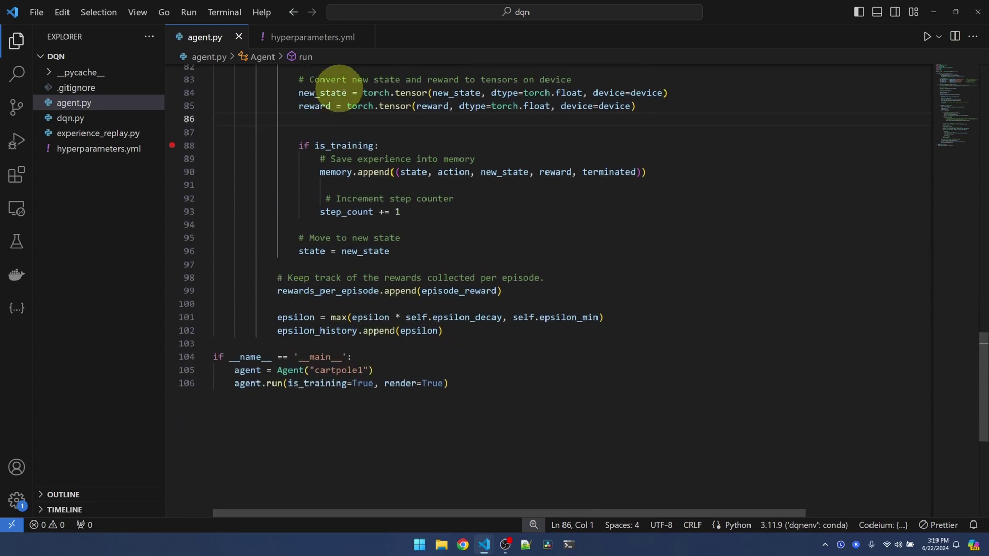
# Add a dedented 'if len(memory) > self.mini_batch_size:' check after the epsilon_history line.
pyautogui.click(467, 331)
pyautogui.press('Return')
pyautogui.press('Tab')
pyautogui.press('Home')
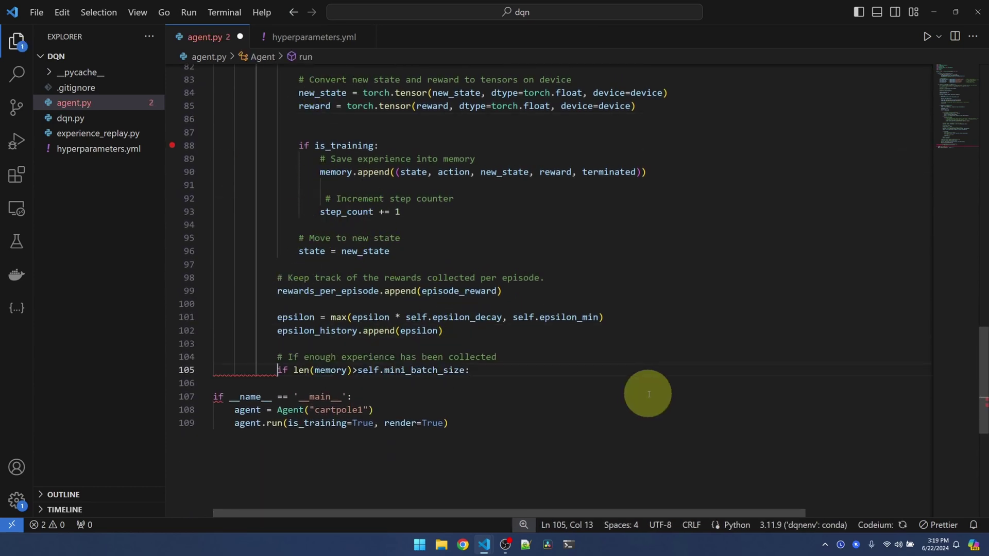
pyautogui.press('BackSpace')
pyautogui.press('End')
pyautogui.press('Return')
pyautogui.press('Return')
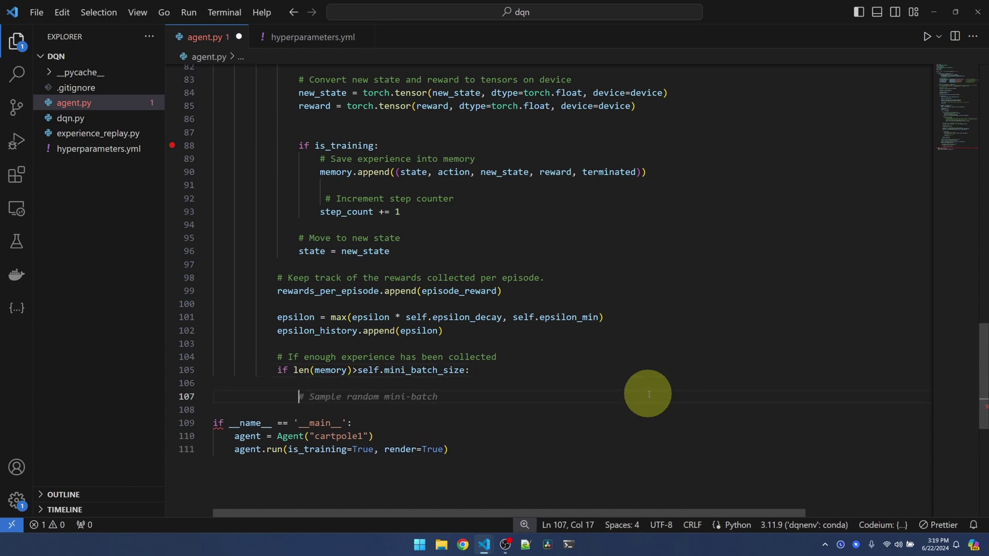
pyautogui.press('Up')
pyautogui.press('Up')
pyautogui.press('End')
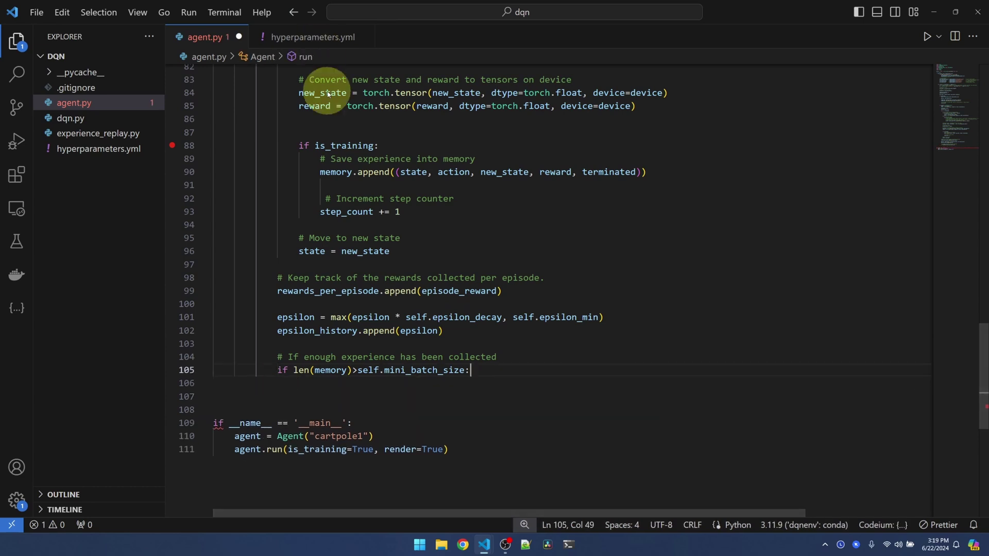
# Look up mini_batch_size's definition in hyperparameters.yml, then return to agent.py.
pyautogui.keyDown('ctrl'); pyautogui.click(408, 372); pyautogui.keyUp('ctrl')
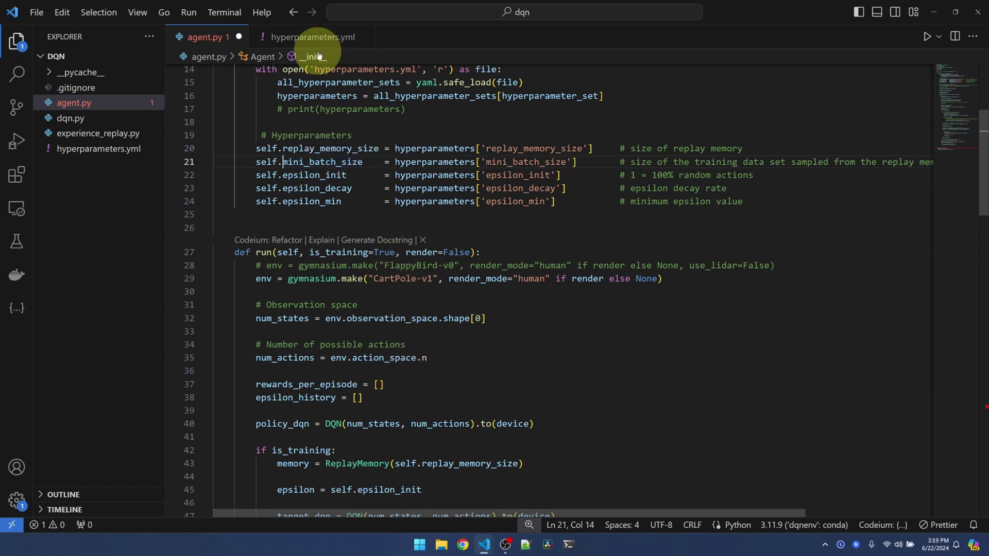
pyautogui.click(315, 37)
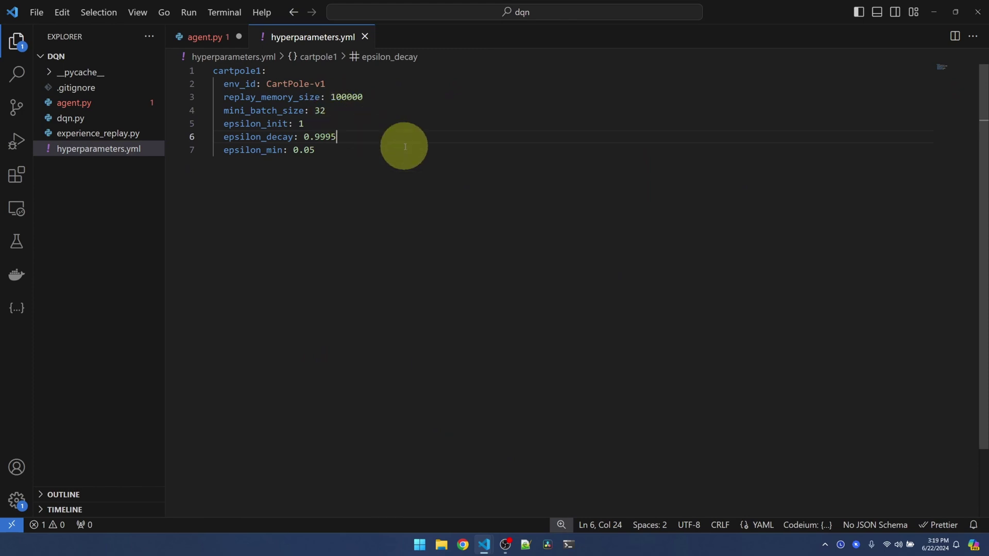
pyautogui.hotkey('ctrl', 'Tab')
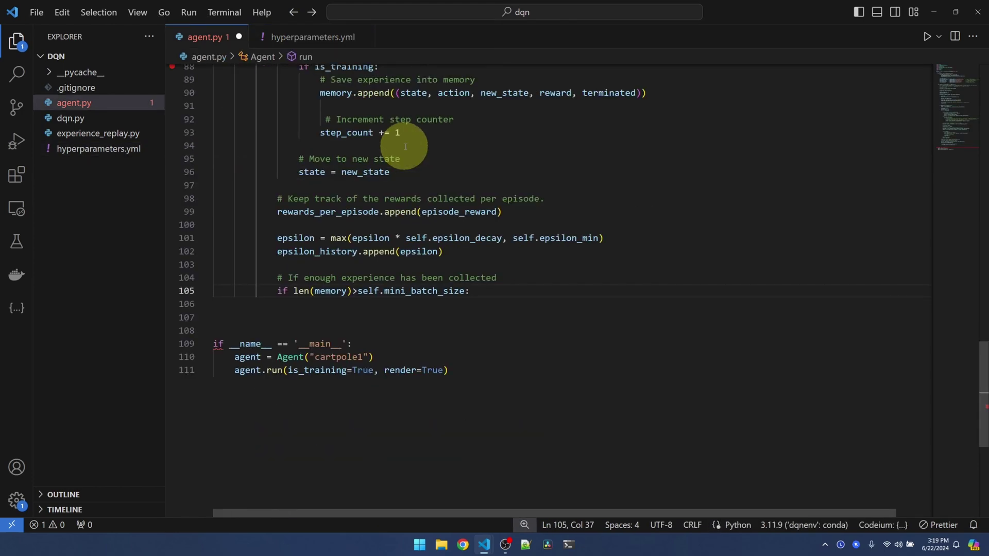
# Inside the if block, sample a mini-batch from memory and call self.optimize, saving agent.py.
pyautogui.press('End')
pyautogui.press('Return')
pyautogui.press('Return')
pyautogui.write('# Sample from memory')
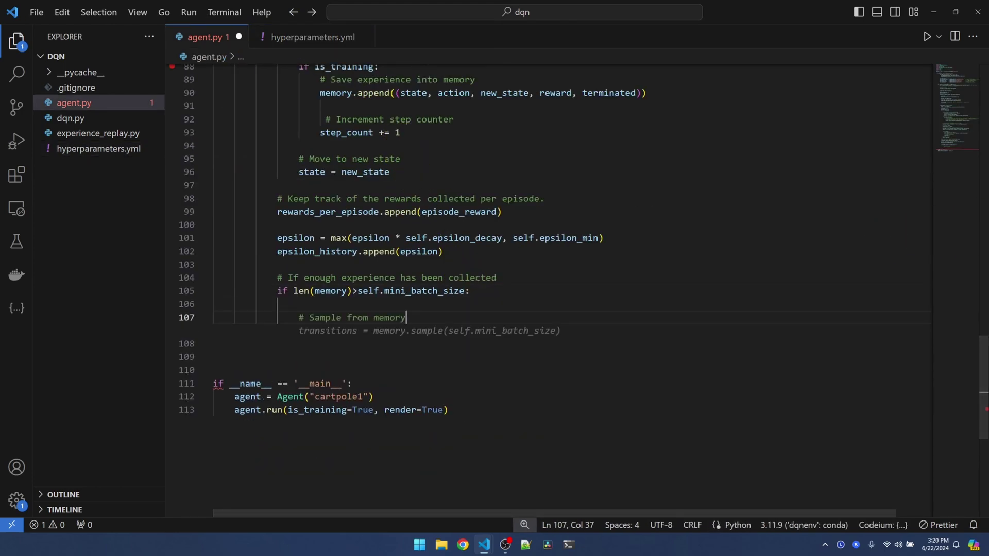
pyautogui.press('Return')
pyautogui.write('mini_batch =')
pyautogui.press('Tab')
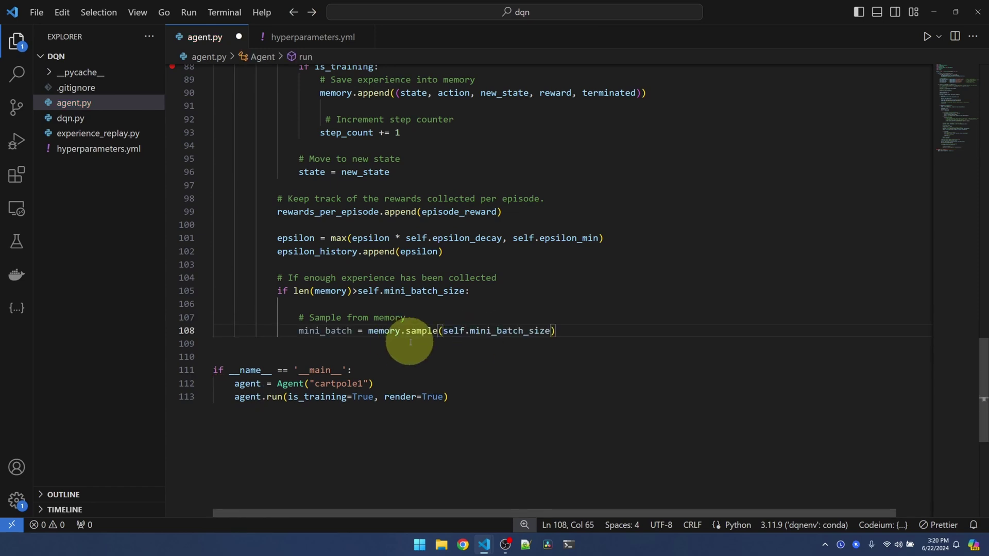
pyautogui.hotkey('ctrl', 's')
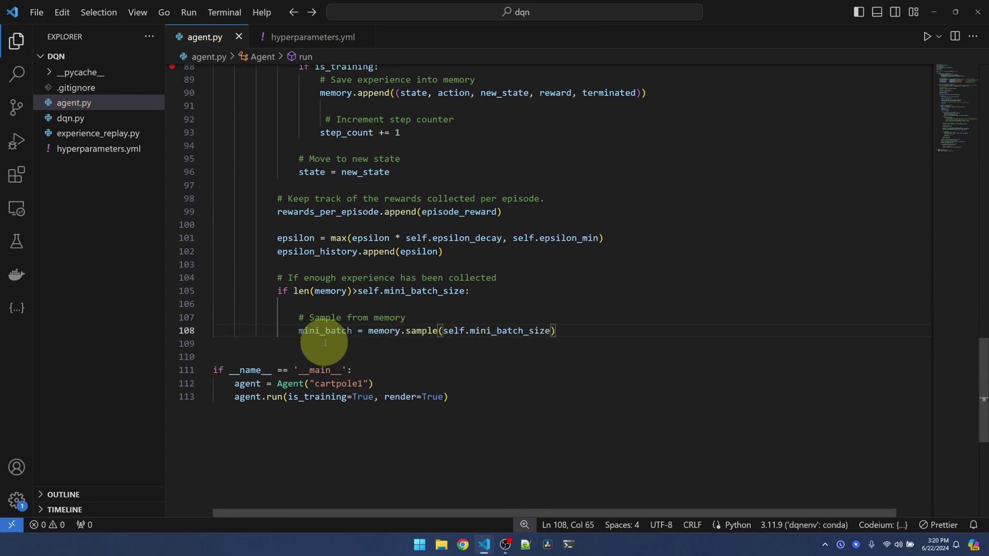
pyautogui.press('Down')
pyautogui.press('Return')
pyautogui.press('Tab')
pyautogui.press('Tab')
pyautogui.write('self.optimize(mini_batch, policy_dqn, target_dqn)')
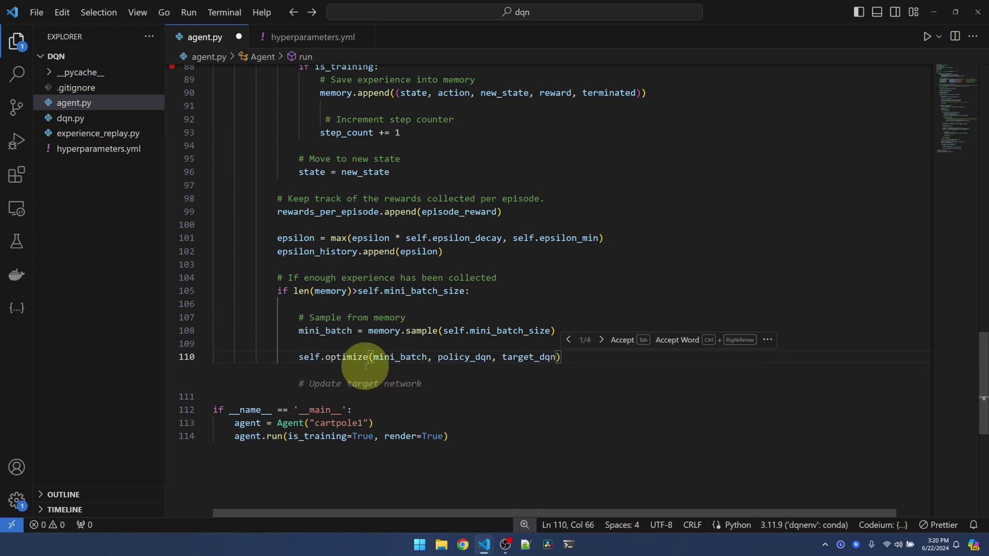
pyautogui.hotkey('ctrl', 's')
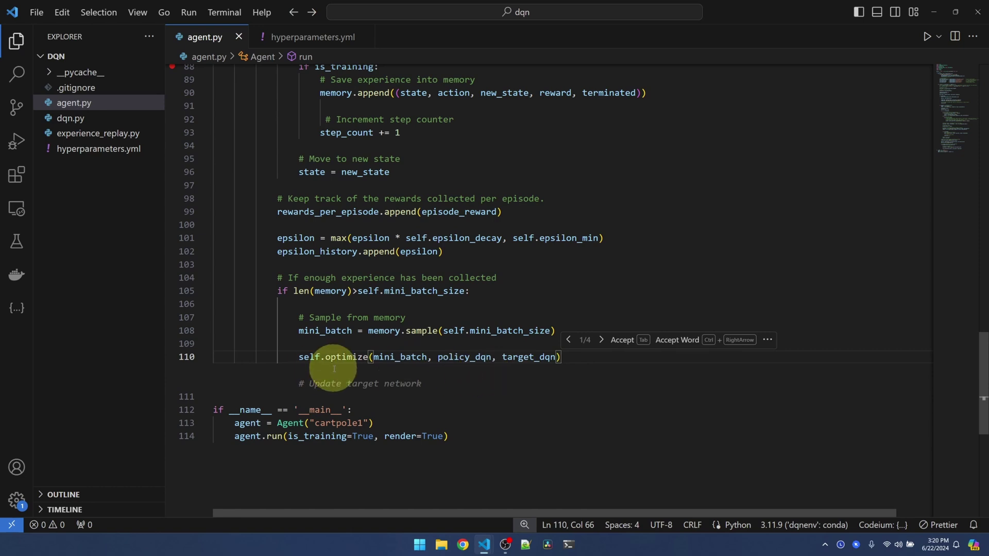
# Insert the dedented network_sync_rate block copying policy_dqn into target_dqn, and save.
pyautogui.press('Return')
pyautogui.press('Return')
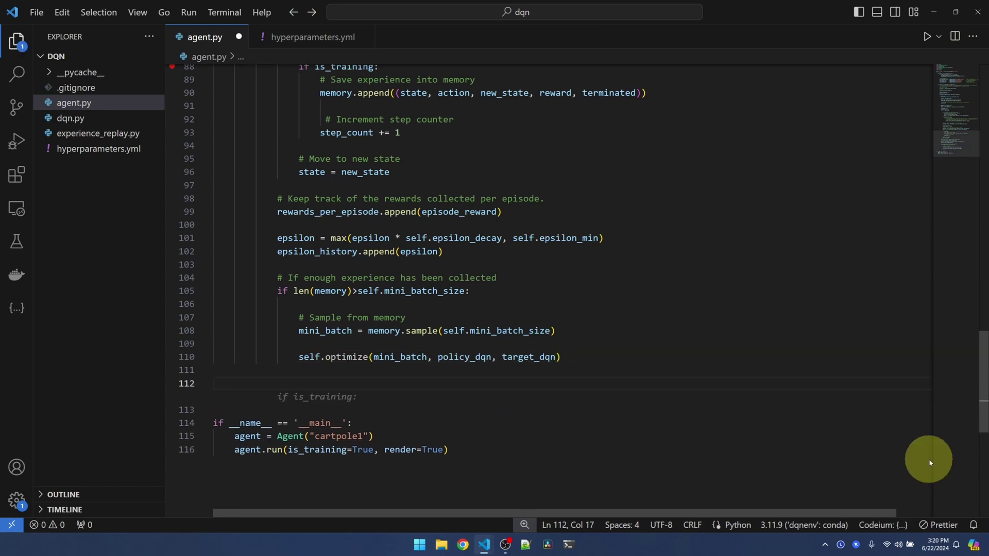
pyautogui.write('# Copy policy network to target network after a certain number of steps                     if step_count > self.network_sync_rate:                         target_dqn.load_state_dict(policy_dqn.state_dict())                         step_count=0')
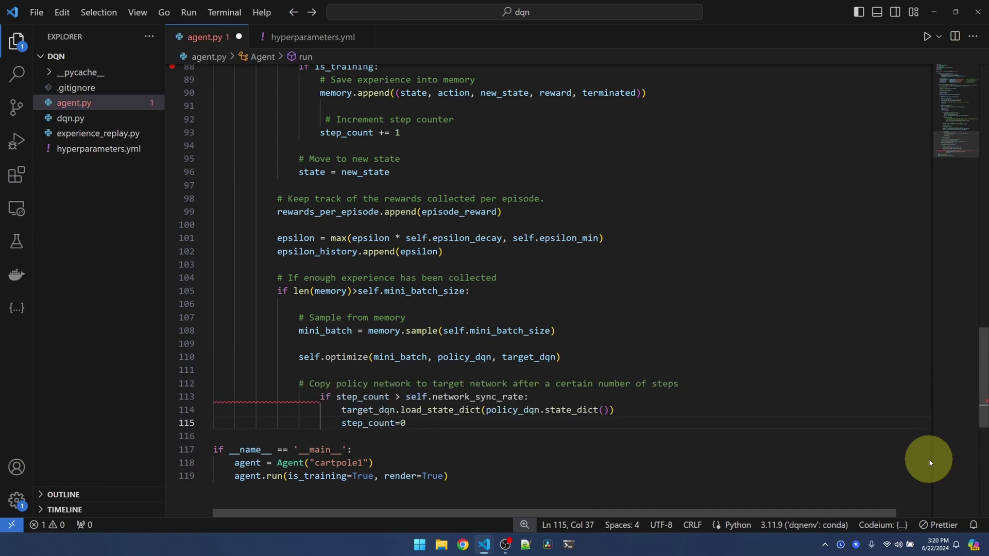
pyautogui.hotkey('shift', 'Up')
pyautogui.hotkey('shift', 'Up')
pyautogui.hotkey('shift', 'Tab')
pyautogui.press('Escape')
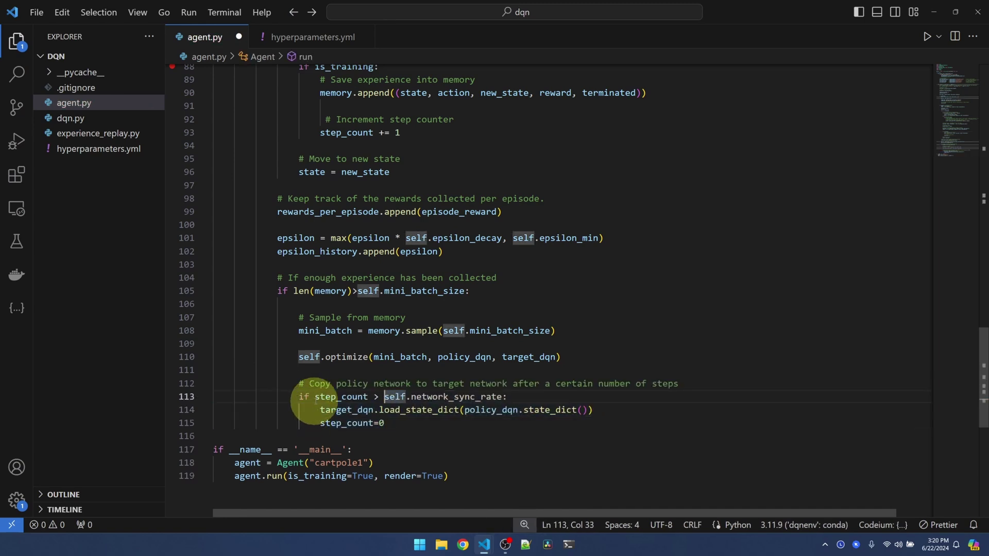
pyautogui.hotkey('ctrl', 's')
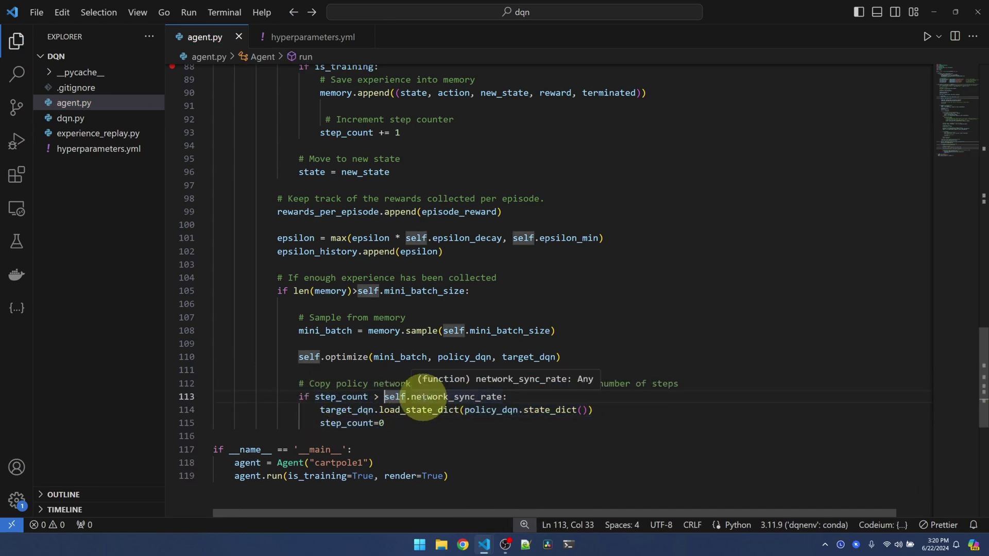
pyautogui.doubleClick(469, 396)
pyautogui.hotkey('ctrl', 'c')
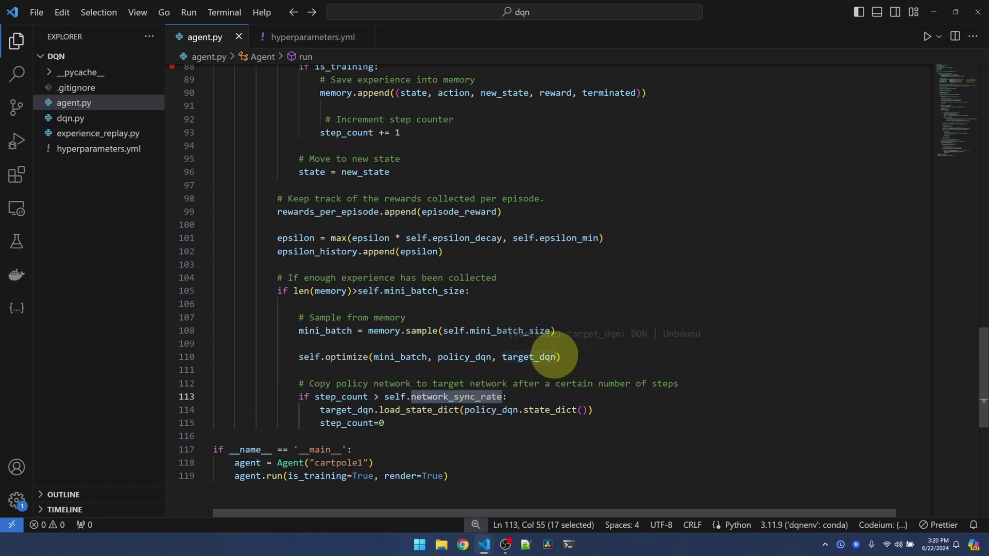
# Add 'network_sync_rate: 10' after epsilon_min in hyperparameters.yml and save.
pyautogui.click(280, 38)
pyautogui.click(415, 152)
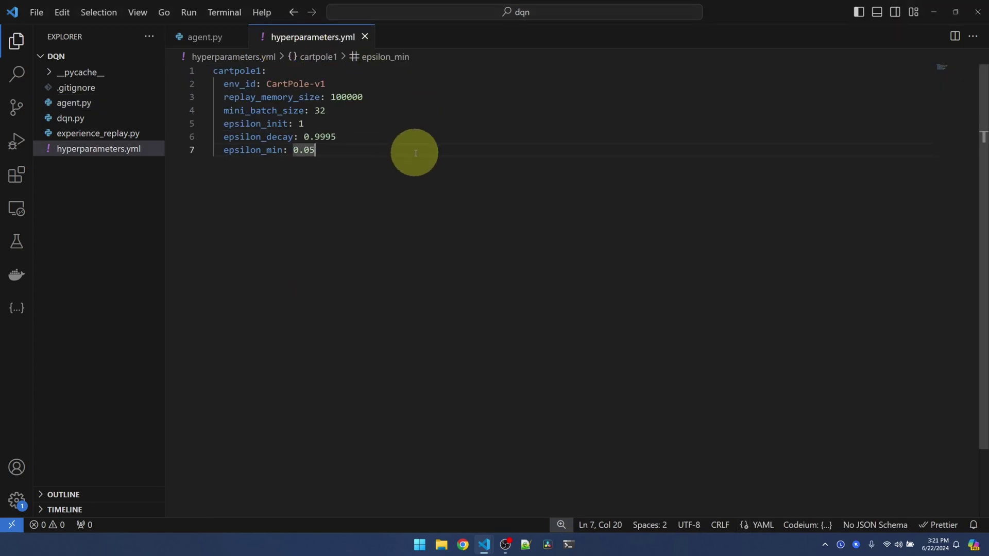
pyautogui.press('Return')
pyautogui.hotkey('ctrl', 'v')
pyautogui.write(': 10')
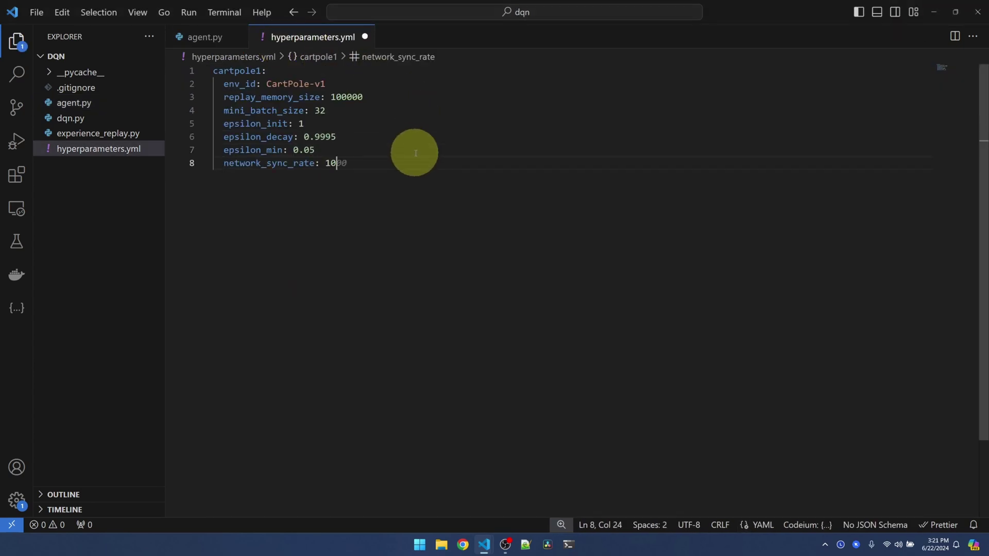
pyautogui.hotkey('ctrl', 's')
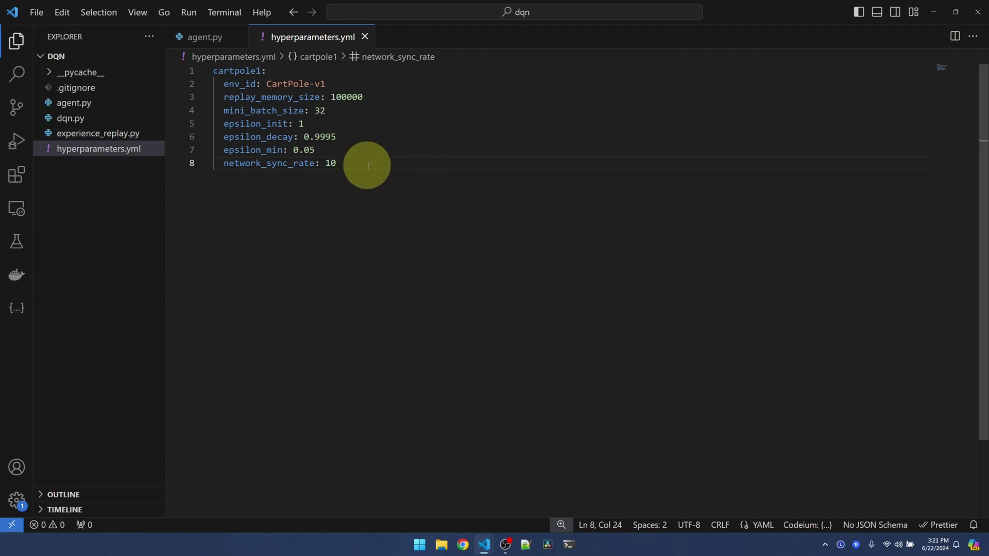
pyautogui.click(203, 36)
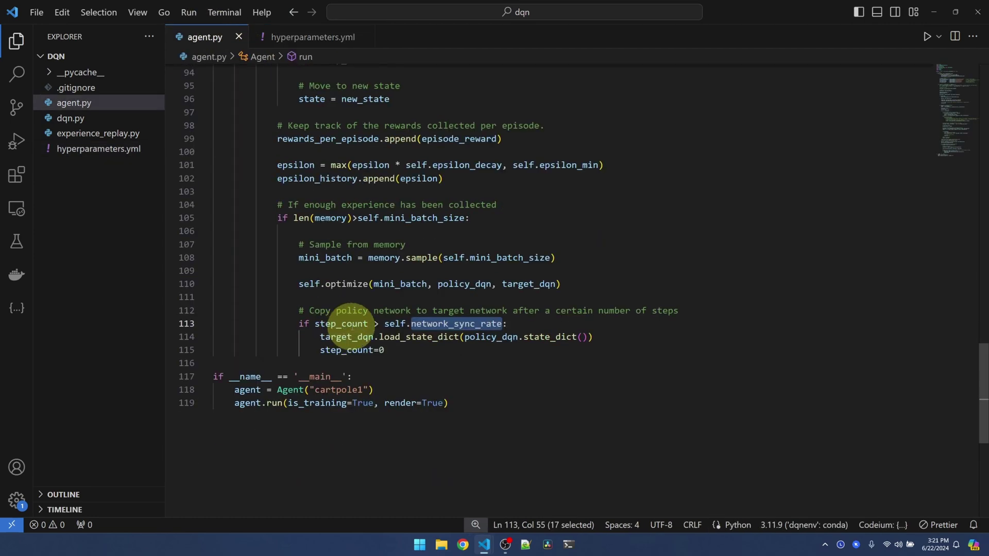
pyautogui.click(516, 323)
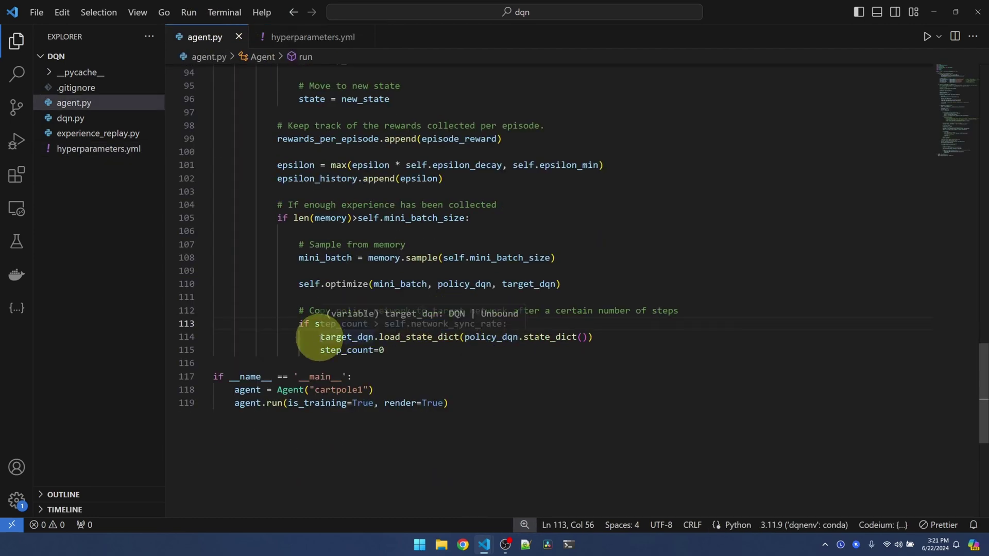
pyautogui.moveTo(320, 337); pyautogui.dragTo(654, 339)
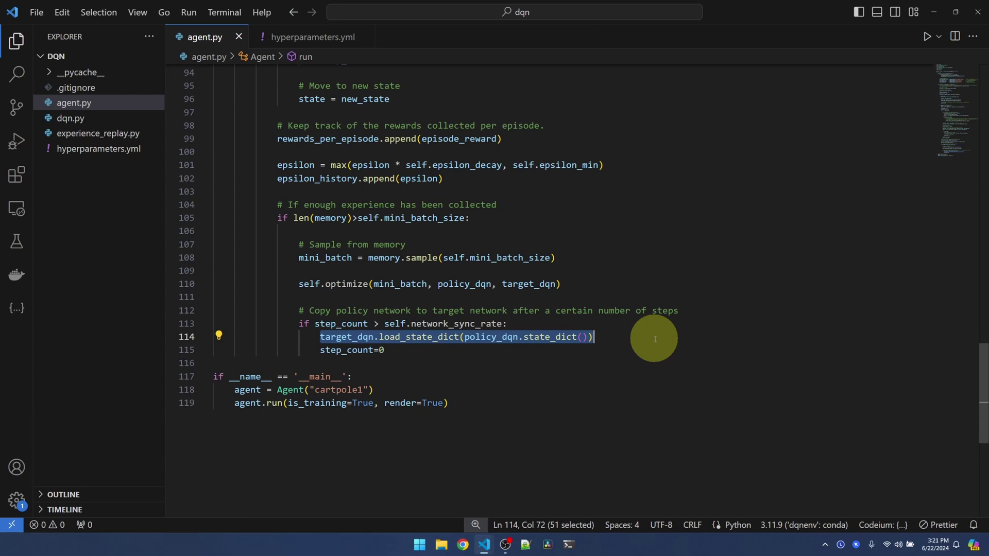
pyautogui.press('Down')
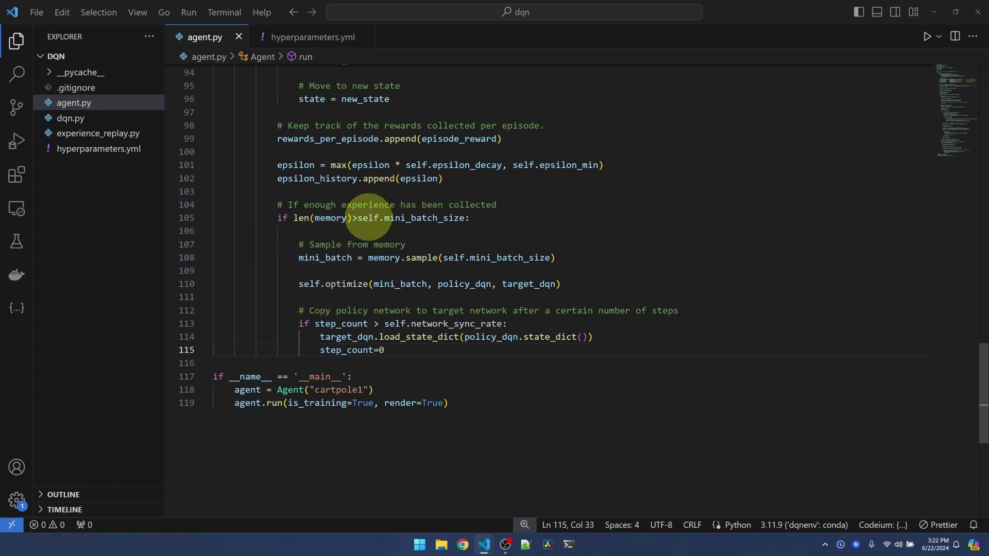
pyautogui.scroll(2, 371, 217)
pyautogui.scroll(3, 371, 220)
pyautogui.scroll(2, 355, 217)
pyautogui.scroll(2, 417, 178)
pyautogui.scroll(1, 394, 165)
pyautogui.scroll(2, 395, 168)
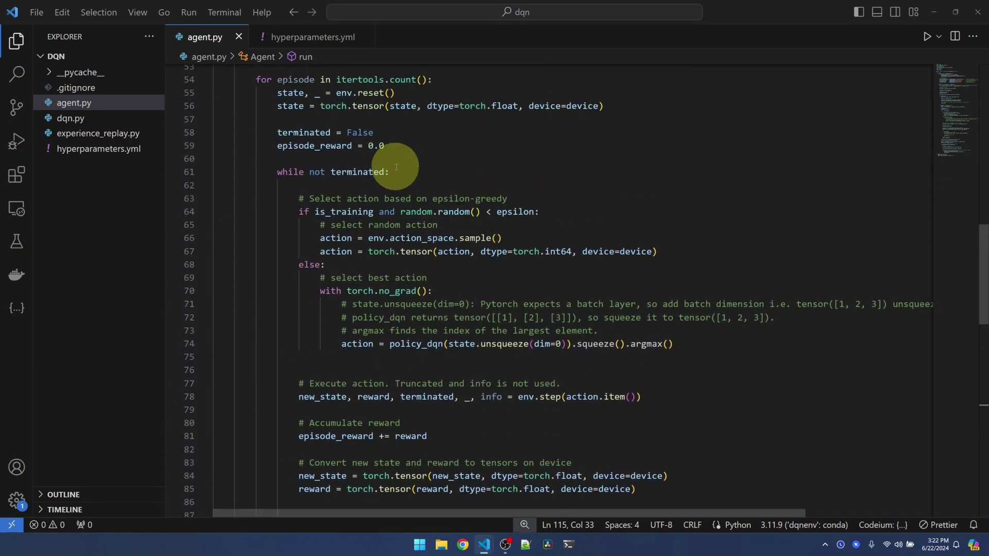
pyautogui.scroll(-2, 395, 167)
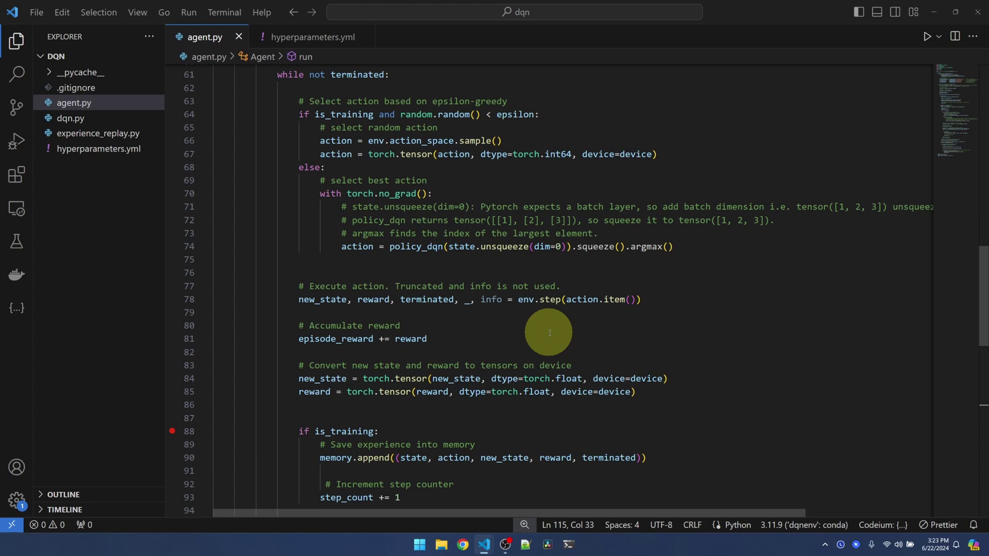
pyautogui.scroll(-2, 549, 333)
pyautogui.scroll(-2, 464, 394)
pyautogui.scroll(-2, 464, 386)
pyautogui.scroll(-1, 461, 436)
pyautogui.scroll(-1, 461, 436)
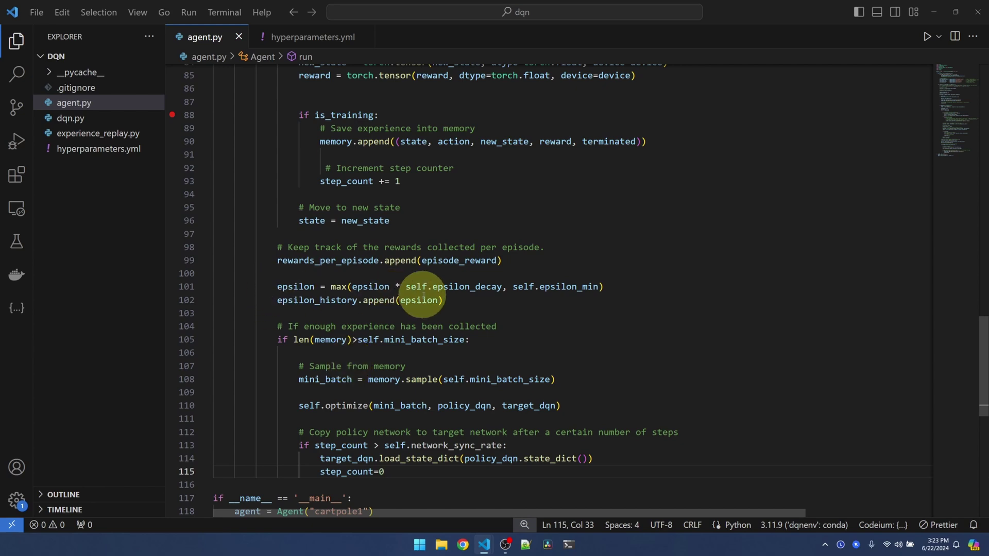
pyautogui.scroll(1, 277, 311)
pyautogui.scroll(2, 277, 311)
pyautogui.scroll(2, 278, 311)
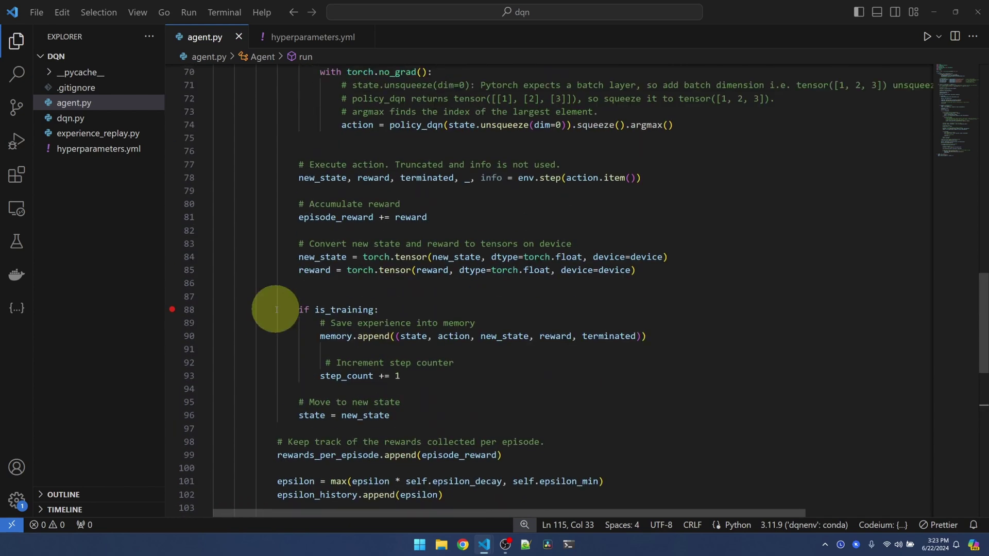
pyautogui.scroll(1, 618, 160)
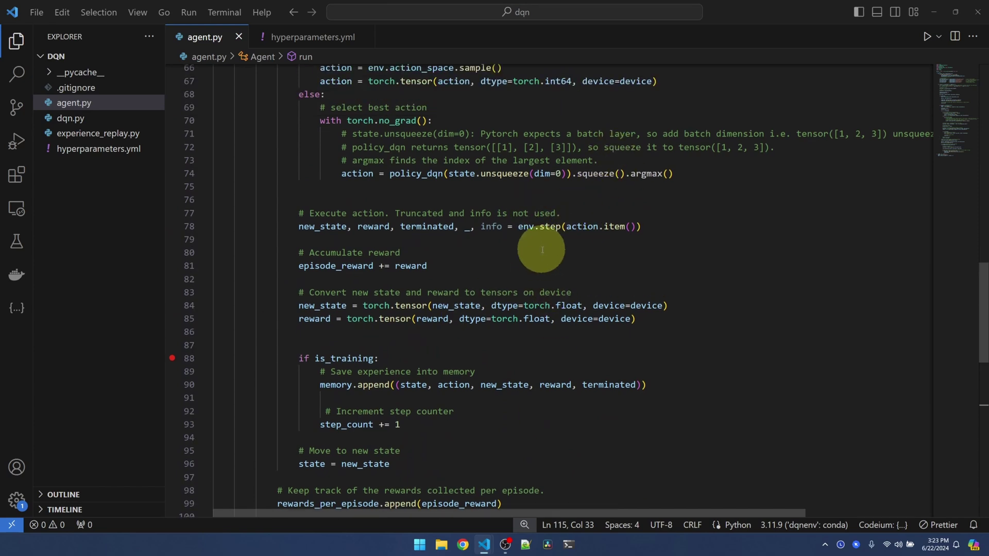
pyautogui.scroll(-2, 541, 249)
pyautogui.scroll(-2, 464, 410)
pyautogui.scroll(-1, 454, 420)
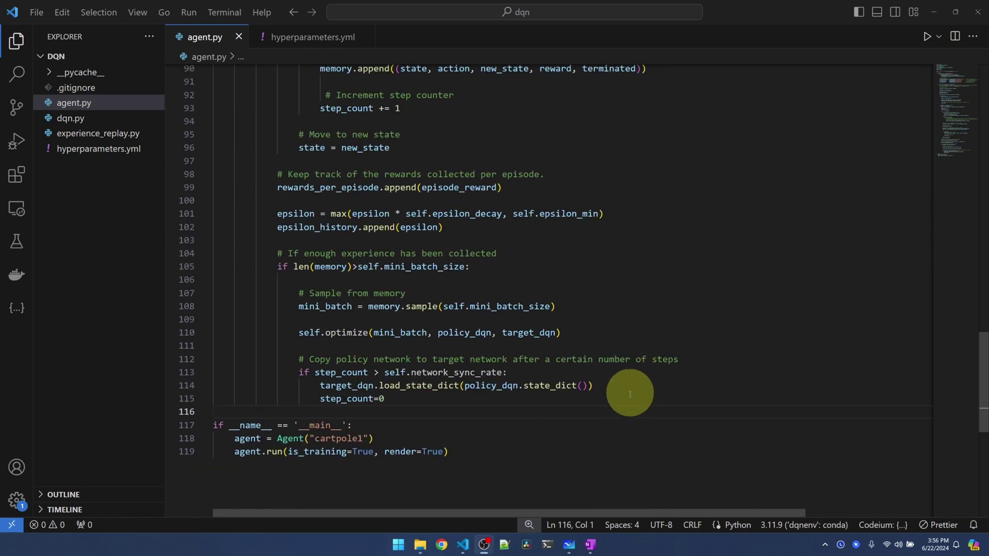
# Add the def optimize(self, mini_batch, policy_dqn, target_dqn): stub and bring up the whiteboard.
pyautogui.press('Return')
pyautogui.press('Tab')
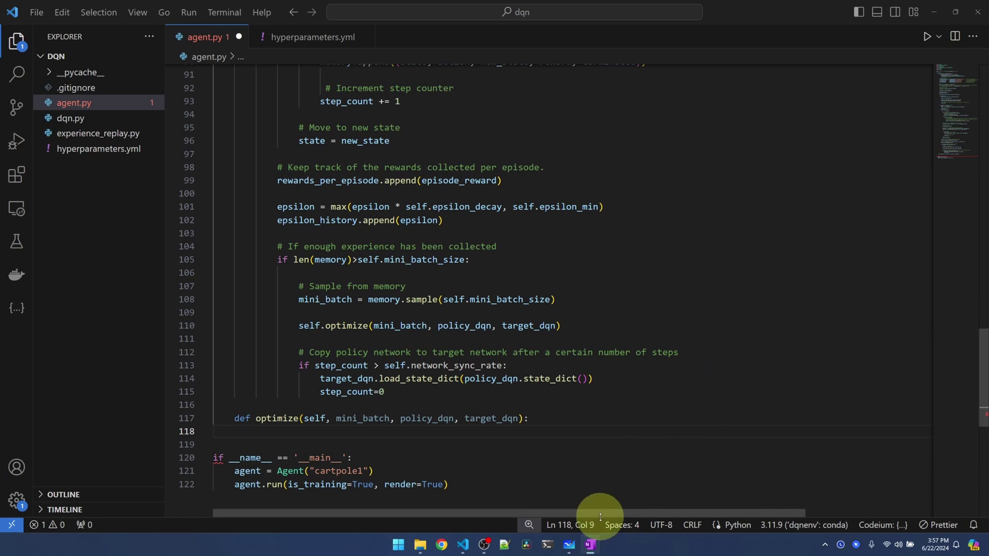
pyautogui.click(569, 545)
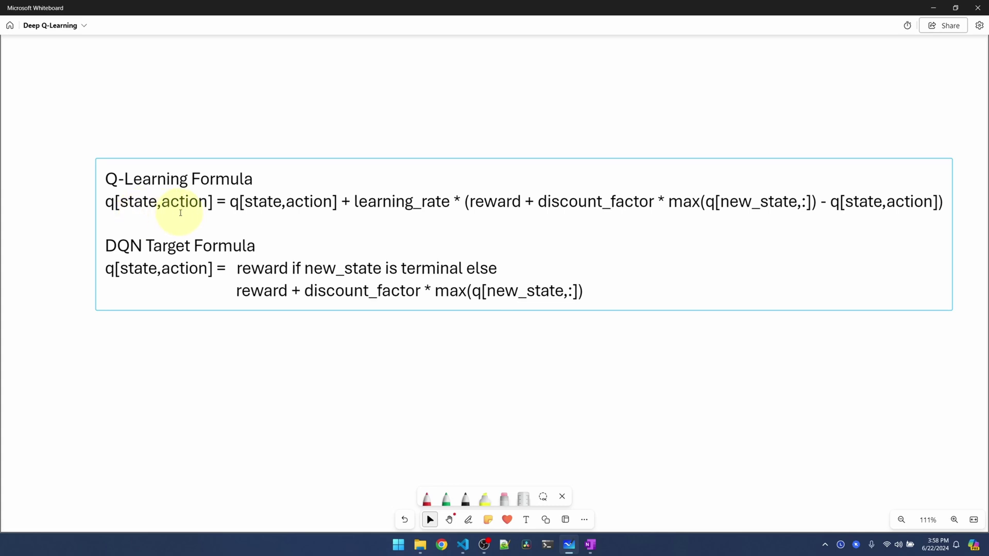
pyautogui.click(507, 205)
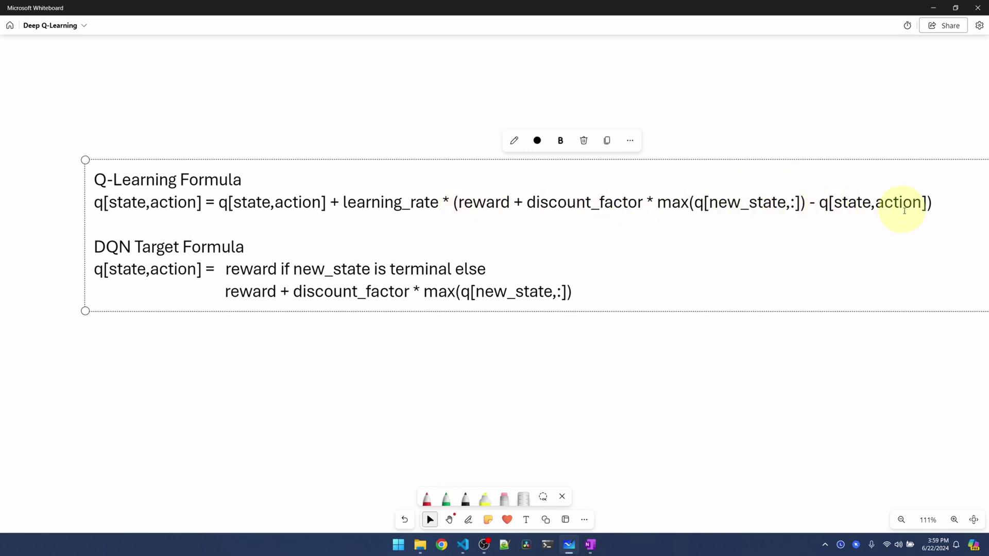
pyautogui.click(454, 202)
pyautogui.moveTo(454, 201); pyautogui.dragTo(933, 202)
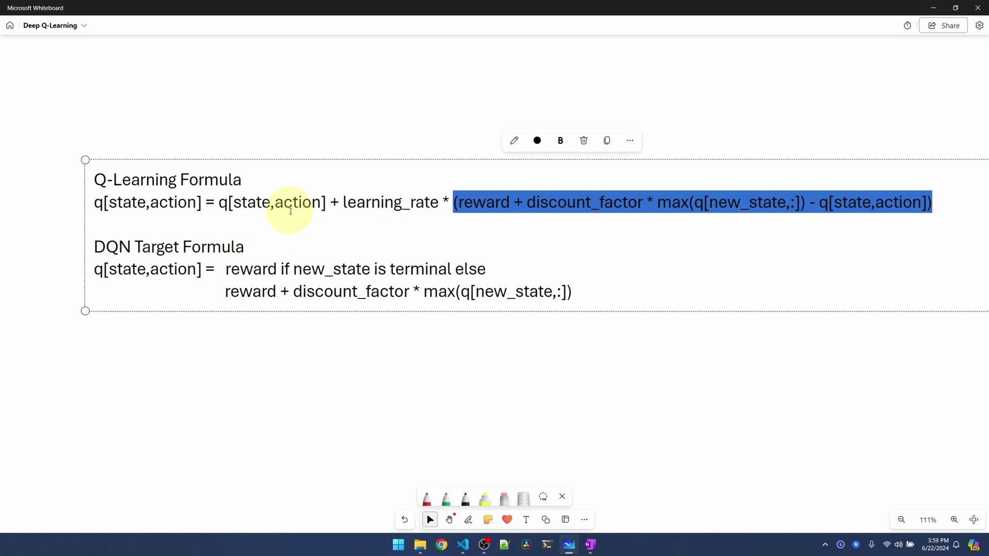
# Highlight reward, new_state and the non-terminal target expression in the DQN formulas.
pyautogui.press('Down')
pyautogui.press('Down')
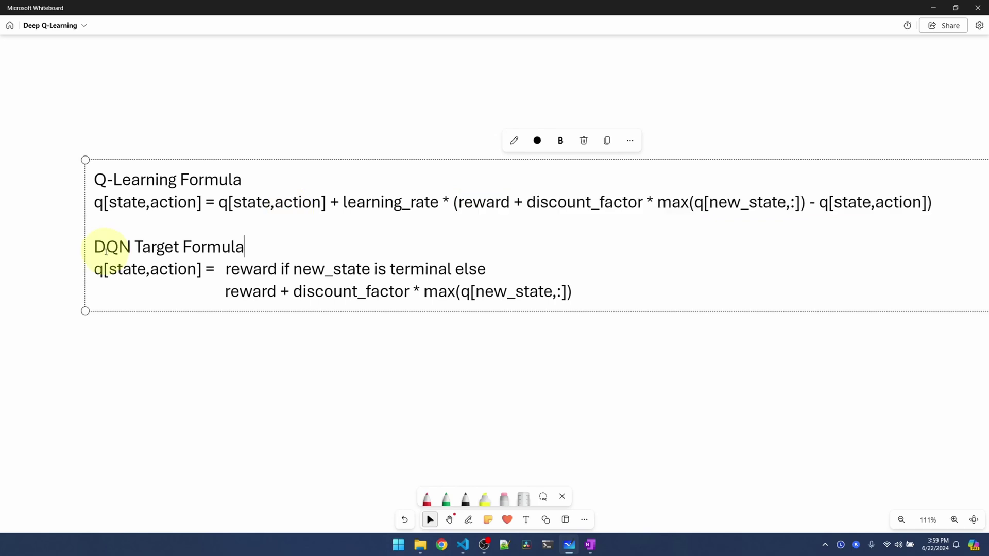
pyautogui.doubleClick(244, 273)
pyautogui.doubleClick(309, 270)
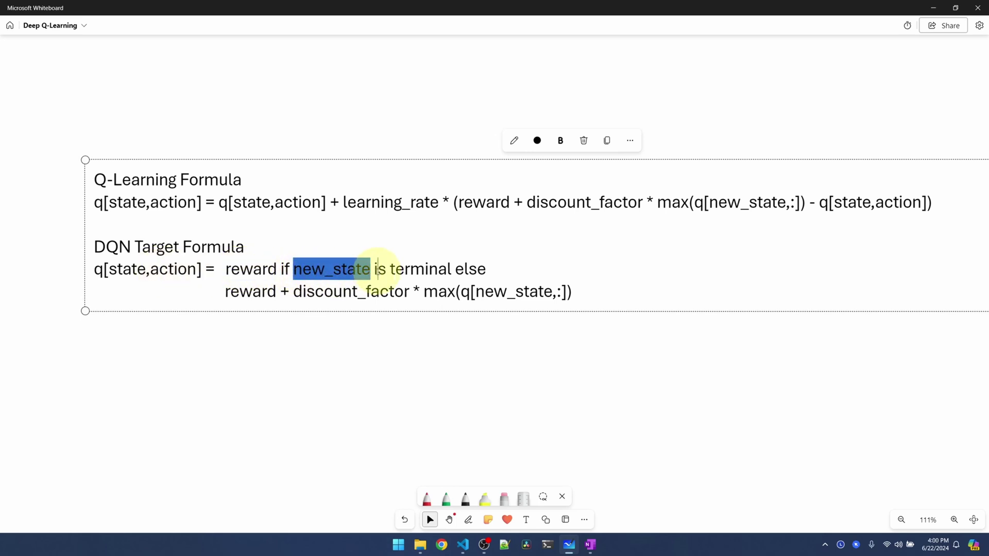
pyautogui.moveTo(375, 270); pyautogui.dragTo(488, 269)
pyautogui.click(331, 287)
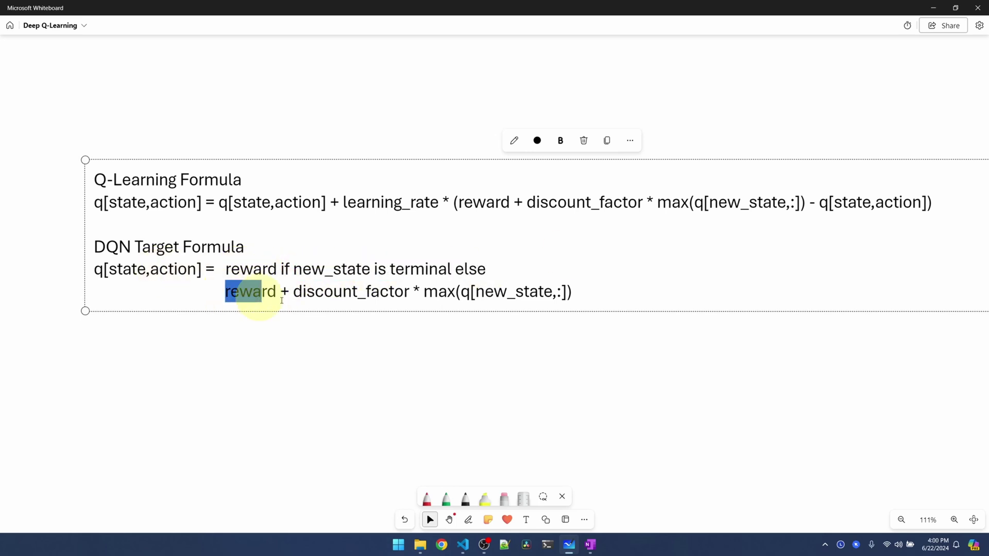
pyautogui.moveTo(225, 292); pyautogui.dragTo(574, 306)
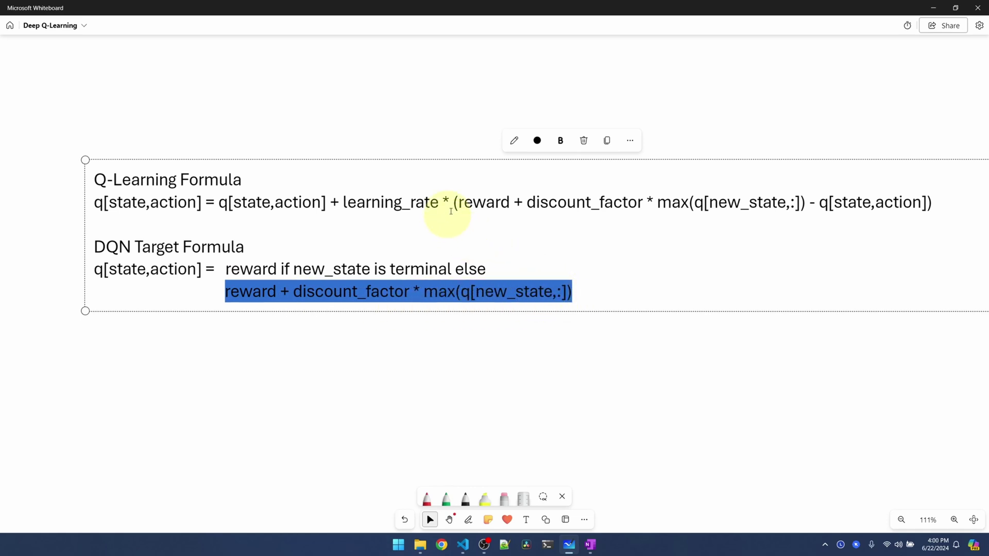
pyautogui.moveTo(457, 203); pyautogui.dragTo(752, 203)
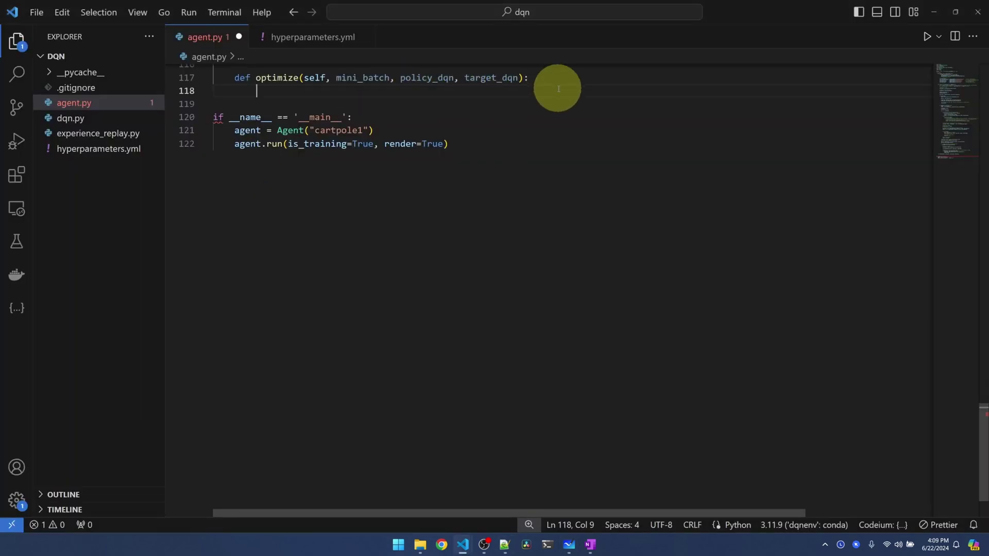
# Paste the mini-batch loop with target_q, current_q, loss and optimizer step, indented under the loop.
pyautogui.press('Return')
pyautogui.press('Return')
pyautogui.press('Return')
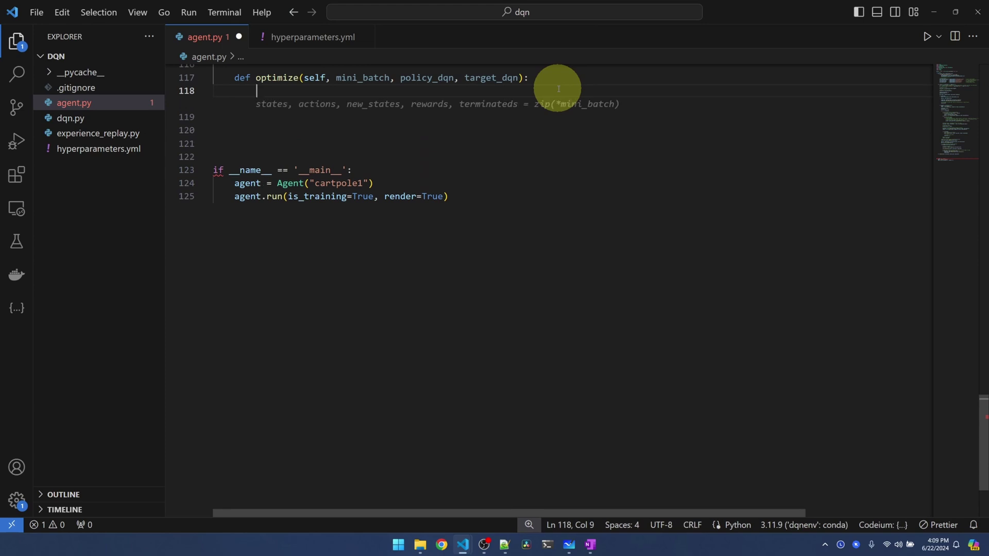
pyautogui.write('for state, action, new_state, reward, terminated in mini_batch:      if terminated:         target = reward     else:         with torch.no_grad():             target_q = reward + self.discount_factor_g * target_dqn(new_state).max()      current_q = policy_dqn(state)      # Compute loss for the whole minibatch     loss = self.loss_fn(current_q, target_q)      # Optimize the model     self.optimizer.zero_grad()  # Clear gradients     loss.backward()             # Compute gradients (backpropagation)     self.optimizer.step()       # Update network parameters i.e. weights and biases')
pyautogui.keyDown('shift'); pyautogui.click(235, 120); pyautogui.keyUp('shift')
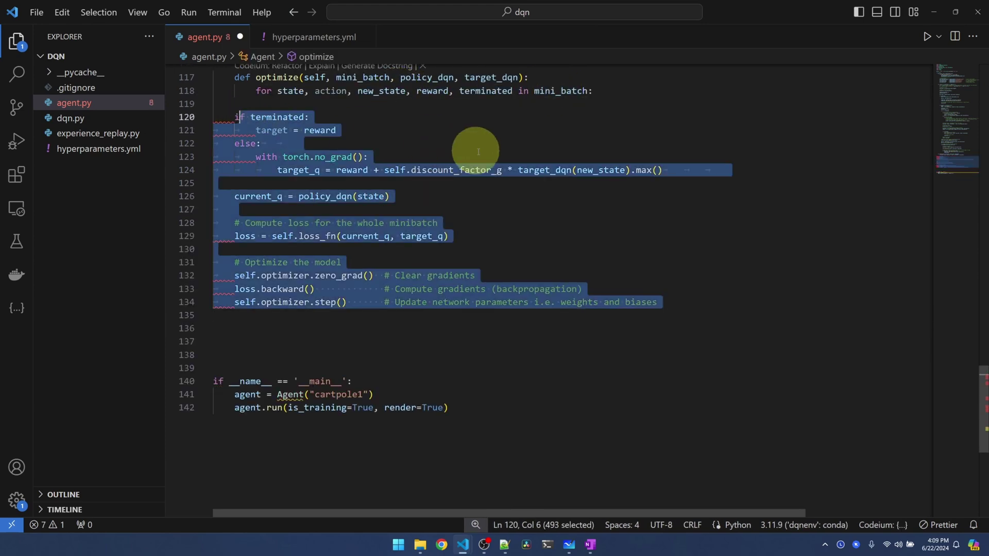
pyautogui.press('Tab')
pyautogui.press('Tab')
pyautogui.click(558, 114)
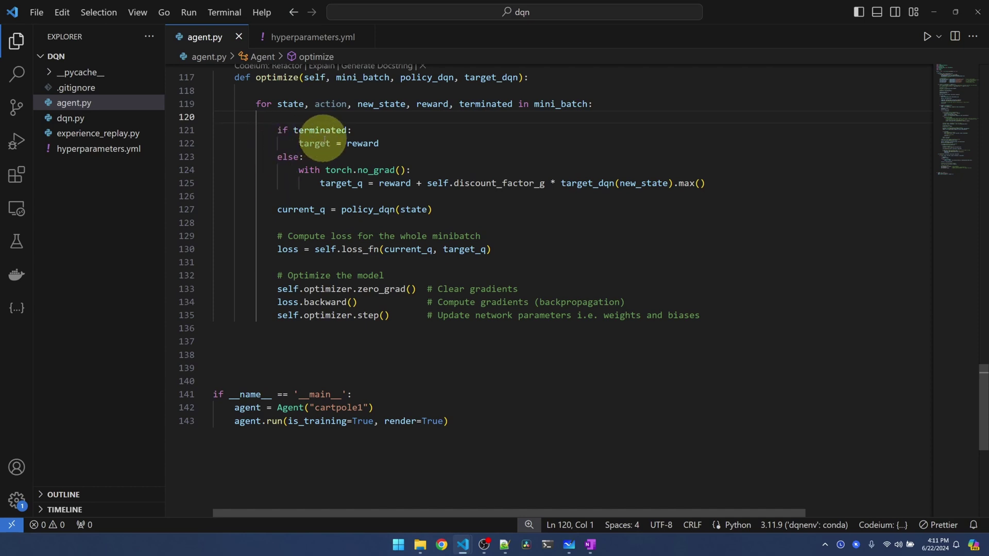
pyautogui.click(401, 142)
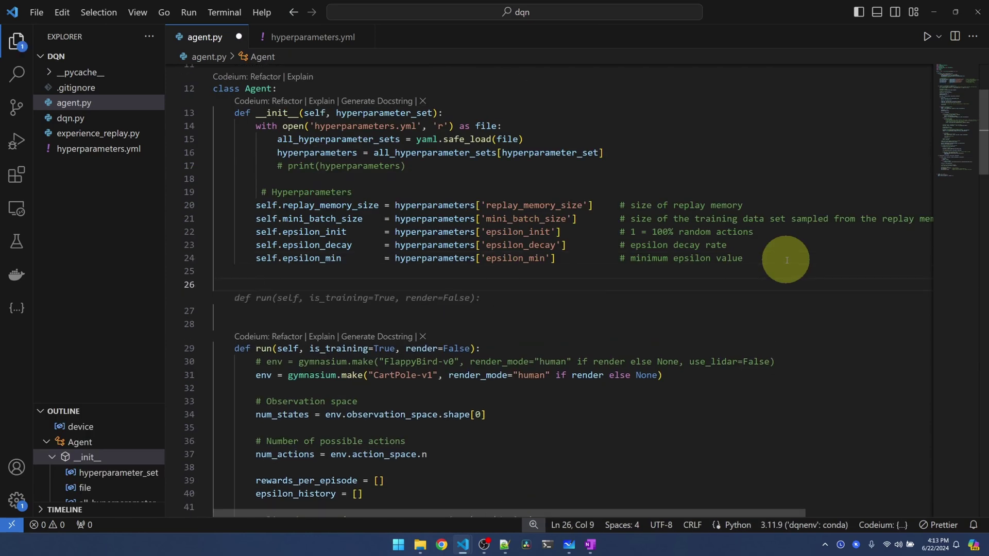
# Add loss_fn = nn.MSELoss() and optimizer = None to __init__, plus a 'from torch import nn' import.
pyautogui.write('self.loss_fn = nn.MSELoss()          # NN Loss function. MSE=Mean Squared Error can be swapped to something else.         self.optimizer = None                # NN Optimizer. Initialize later.')
pyautogui.hotkey('ctrl', 's')
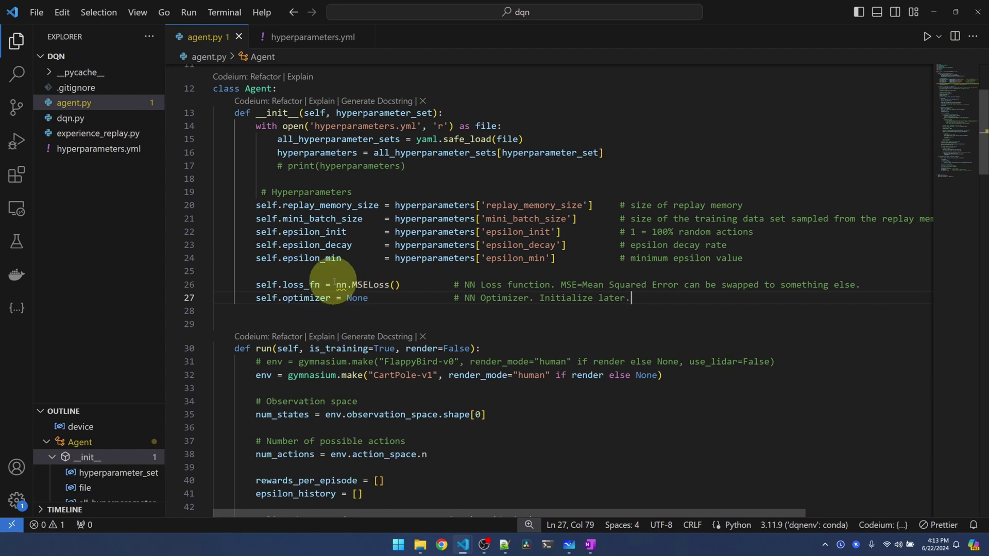
pyautogui.hotkey('ctrl', 'Home')
pyautogui.press('End')
pyautogui.press('Return')
pyautogui.write('from torch import nn')
pyautogui.hotkey('alt', 'Left')
pyautogui.scroll(-3, 352, 343)
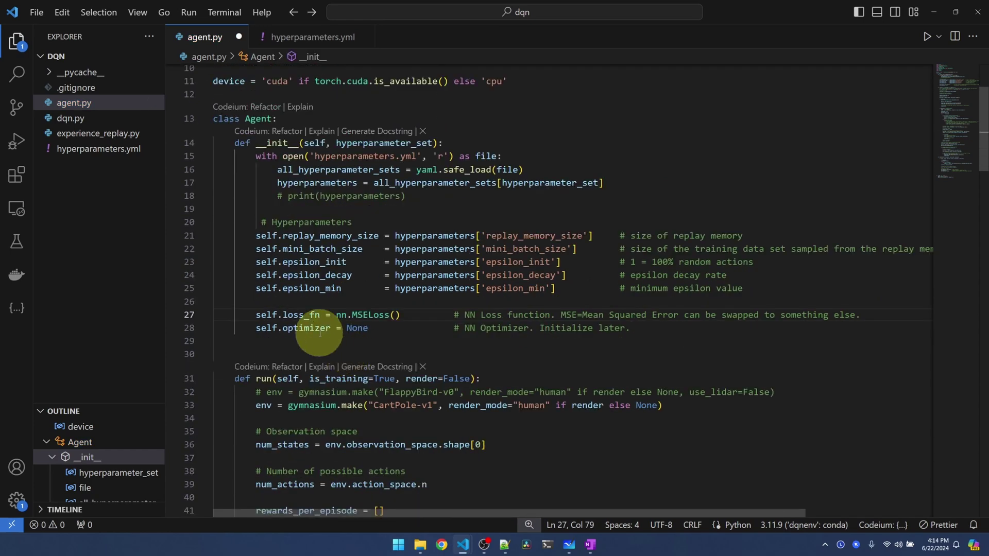
pyautogui.scroll(-1, 310, 340)
pyautogui.scroll(-1, 332, 386)
pyautogui.scroll(-3, 276, 398)
pyautogui.scroll(-3, 255, 276)
pyautogui.scroll(2, 297, 182)
pyautogui.scroll(1, 290, 178)
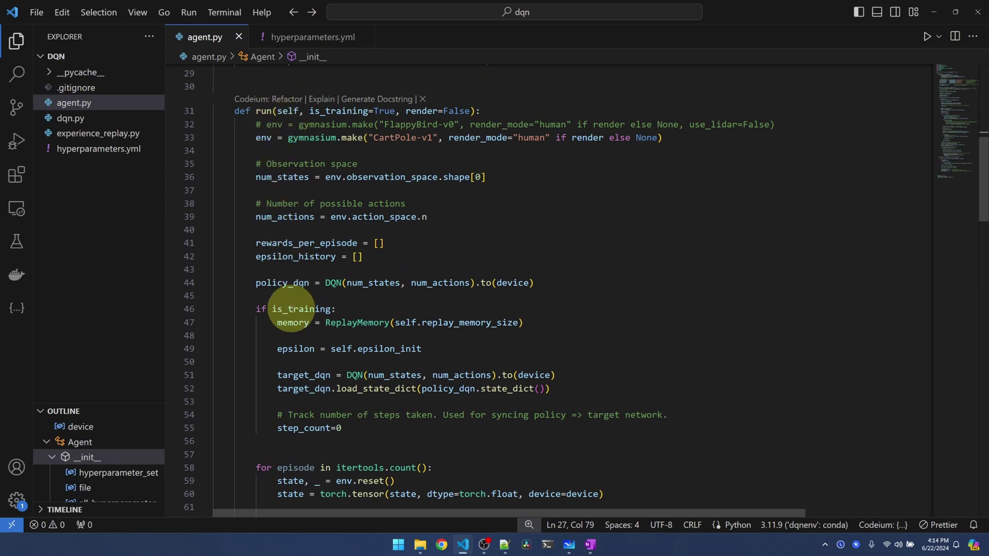
# Insert self.optimizer = torch.optim.Adam(policy_dqn.parameters(), lr=self.learning_rate_a) after step_count=0.
pyautogui.click(364, 441)
pyautogui.write('# Policy network optimizer. "Adam" optimizer can be swapped to something else. self.optimizer = torch.optim.Adam(policy_dqn.parameters(), lr=self.learning_rate_a)')
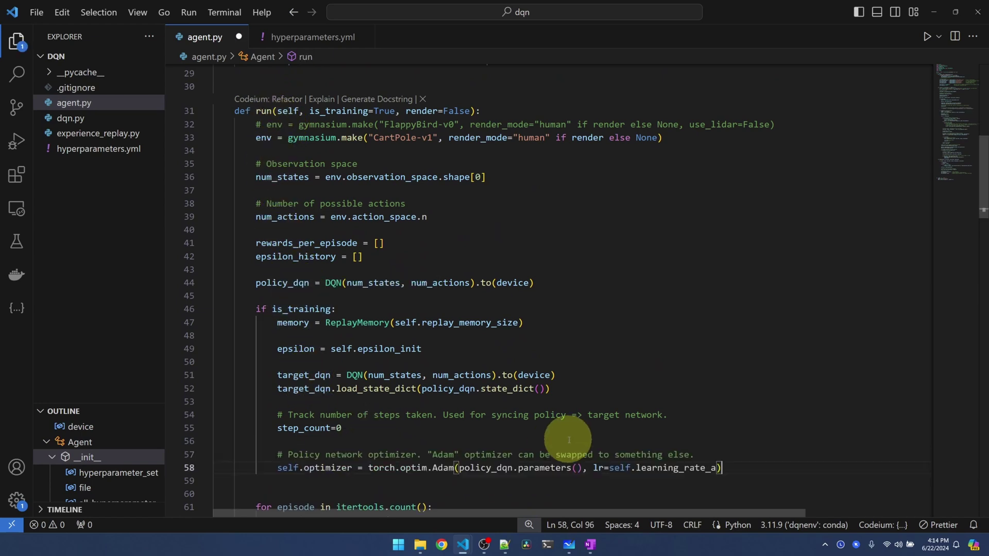
pyautogui.scroll(-2, 514, 393)
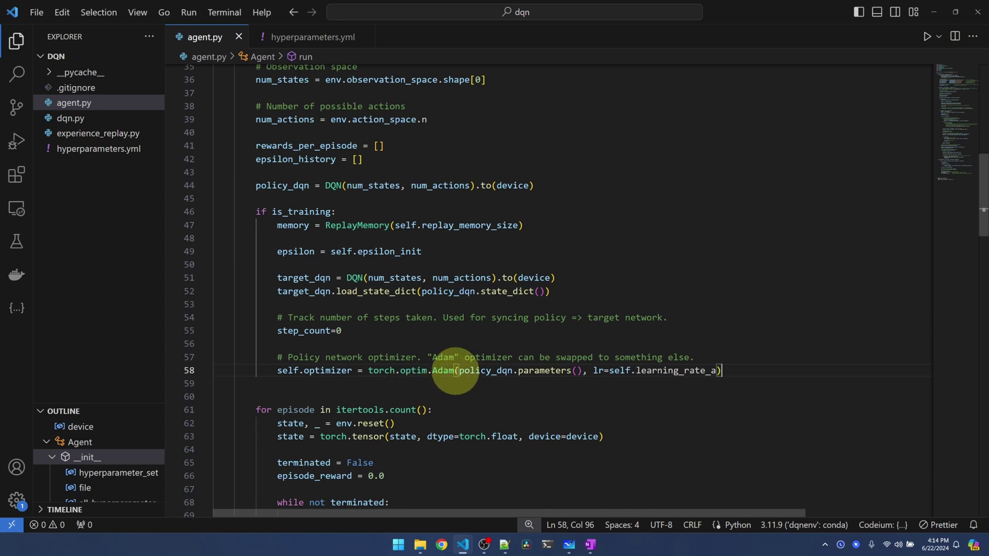
pyautogui.click(456, 371)
pyautogui.moveTo(458, 372); pyautogui.dragTo(578, 371)
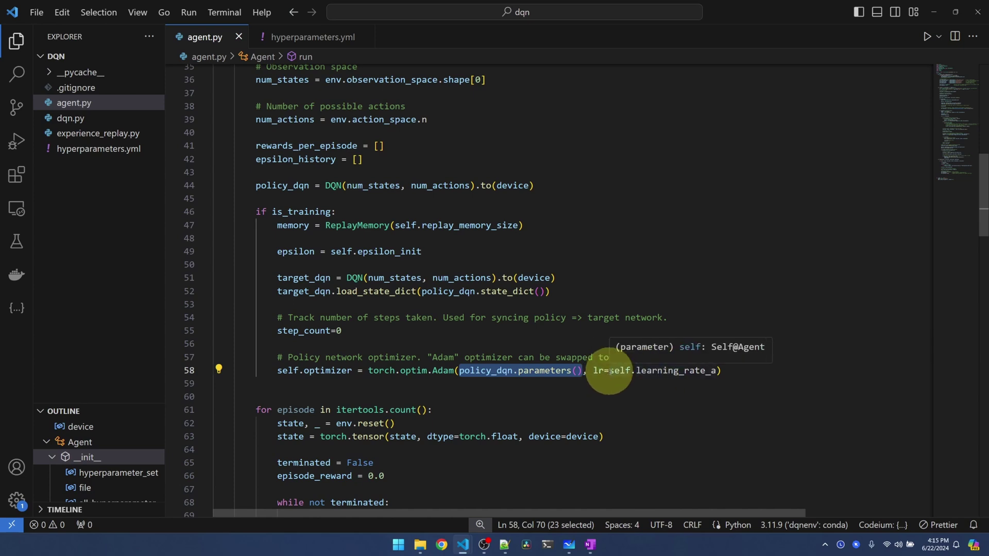
# Add learning_rate_a: 0.0001 and discount_factor_g: 0.99 after network_sync_rate and save hyperparameters.yml.
pyautogui.click(309, 37)
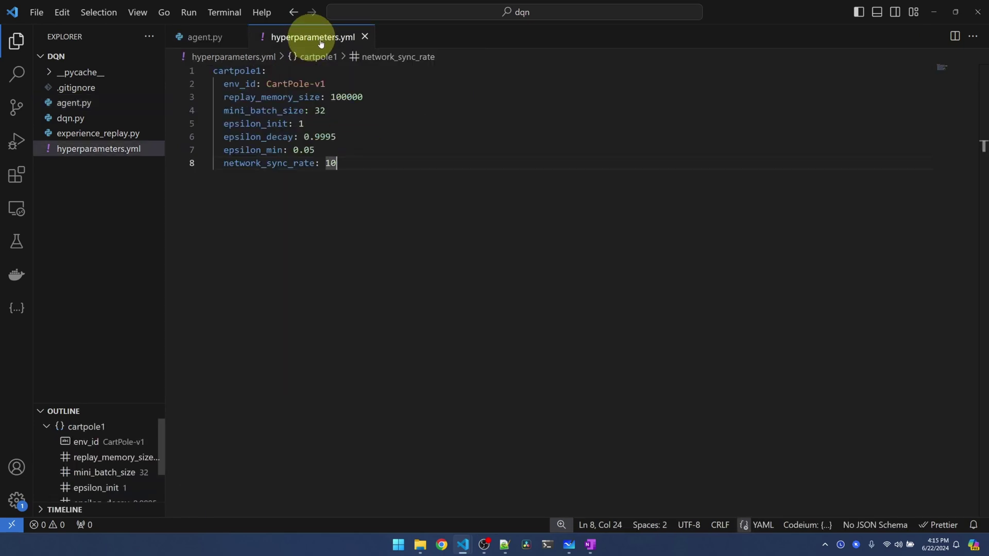
pyautogui.write('learning_rate_a: 0.0001   discount_factor_g: 0.99')
pyautogui.press('Up')
pyautogui.press('Home')
pyautogui.press('Down')
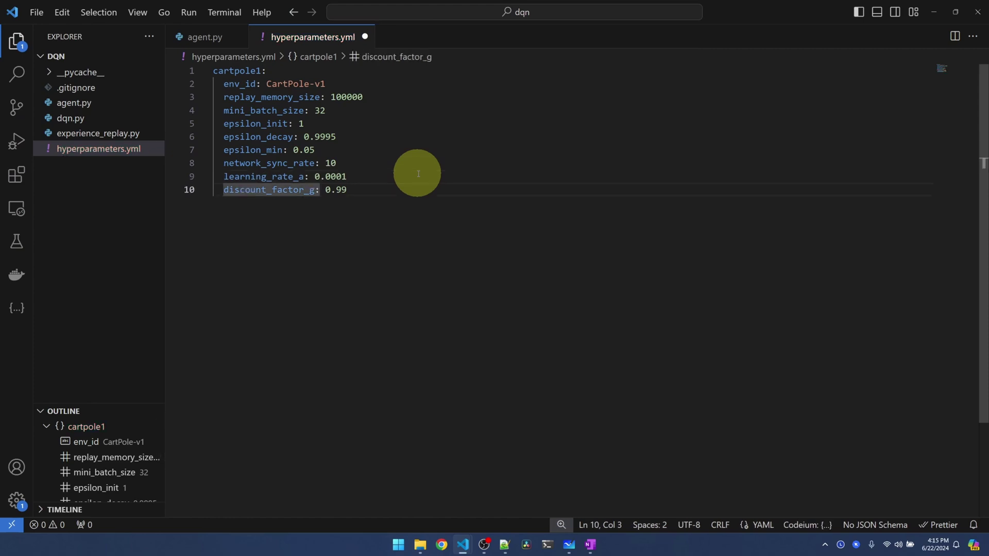
pyautogui.hotkey('ctrl', 's')
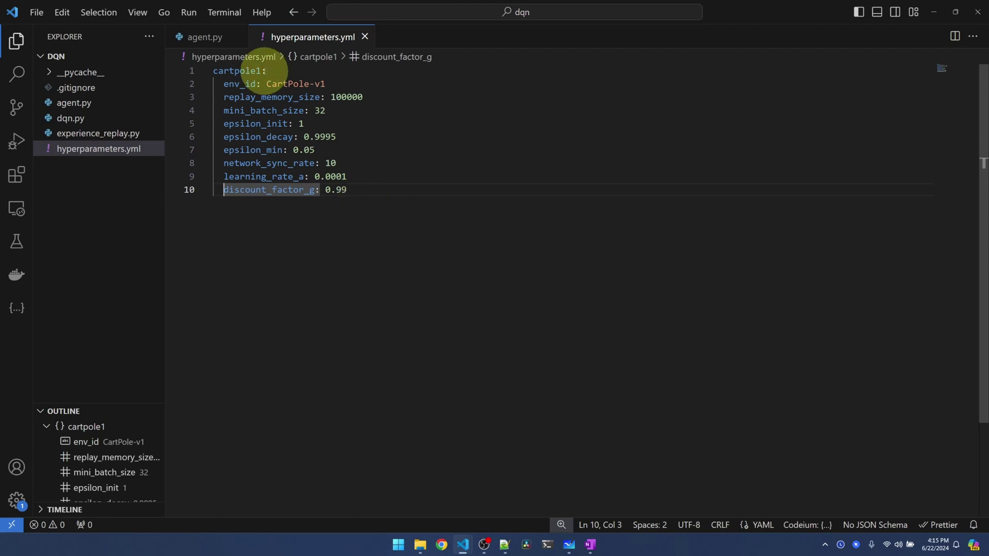
# Delete the word 'value' from the epsilon_min comment in agent.py.
pyautogui.click(202, 35)
pyautogui.scroll(3, 403, 208)
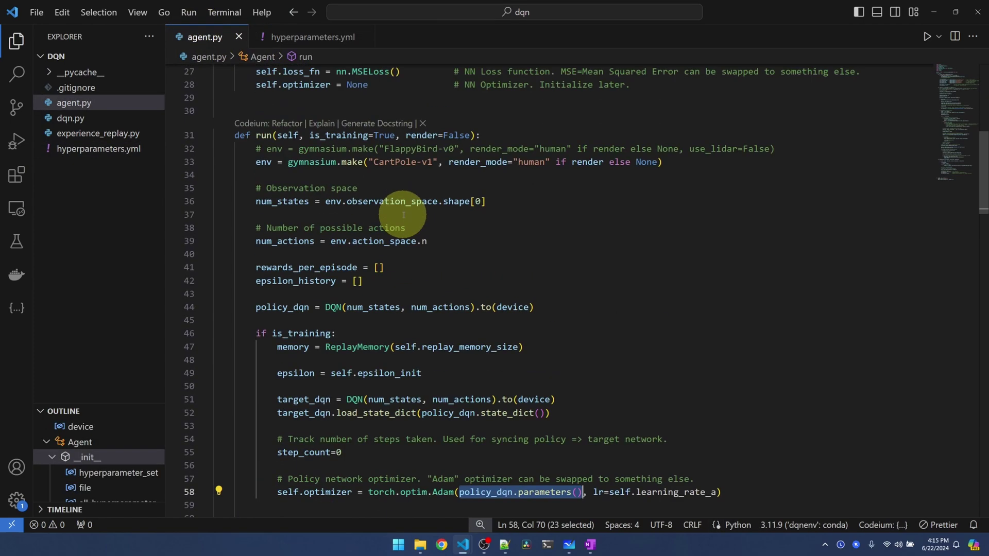
pyautogui.scroll(4, 404, 207)
pyautogui.scroll(1, 403, 207)
pyautogui.doubleClick(729, 263)
pyautogui.press('BackSpace')
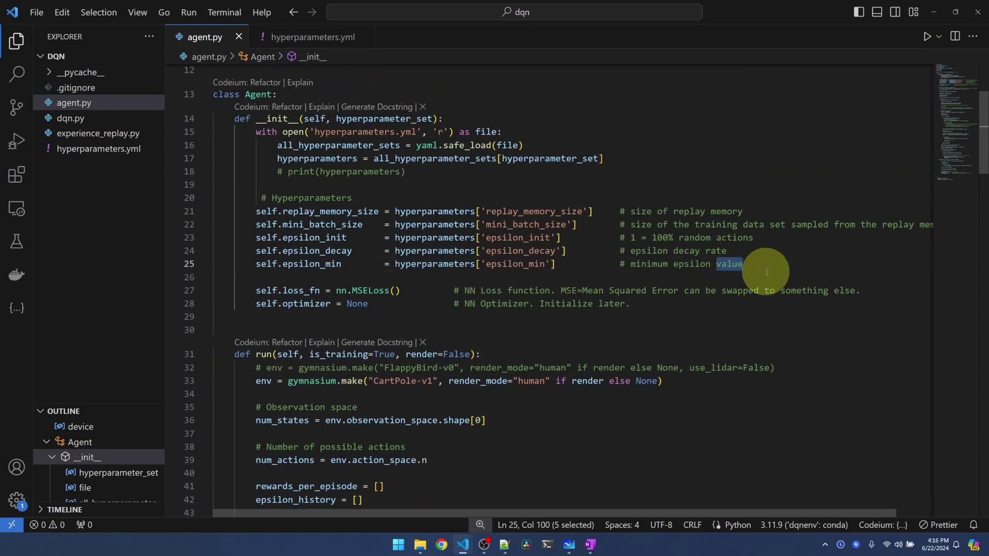
# Add the self.learning_rate_a and self.discount_factor_g lines below epsilon_min, aligned with the other attributes.
pyautogui.hotkey('ctrl', 'v')
pyautogui.press('Home')
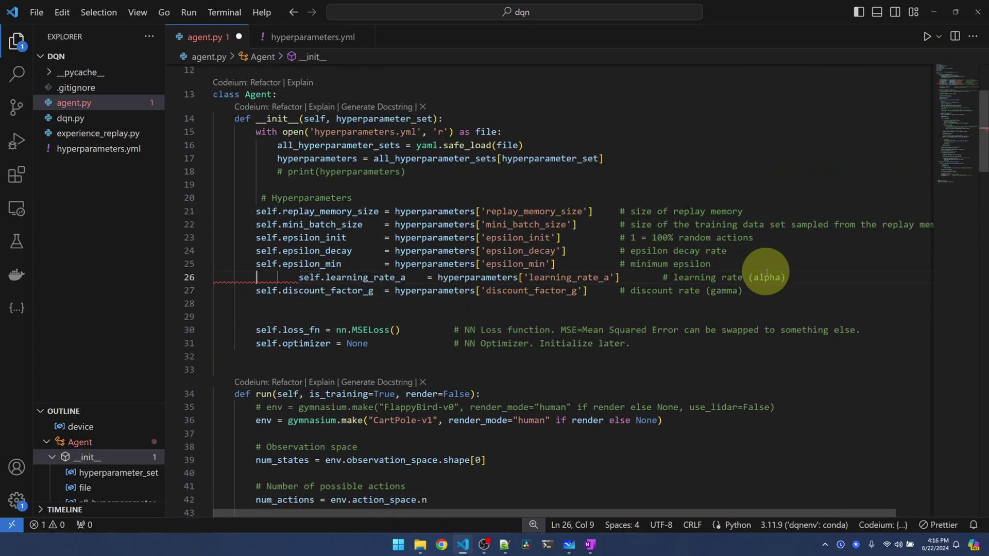
pyautogui.press('Up')
pyautogui.hotkey('shift', 'Home')
pyautogui.press('BackSpace')
pyautogui.press('Tab')
pyautogui.press('Tab')
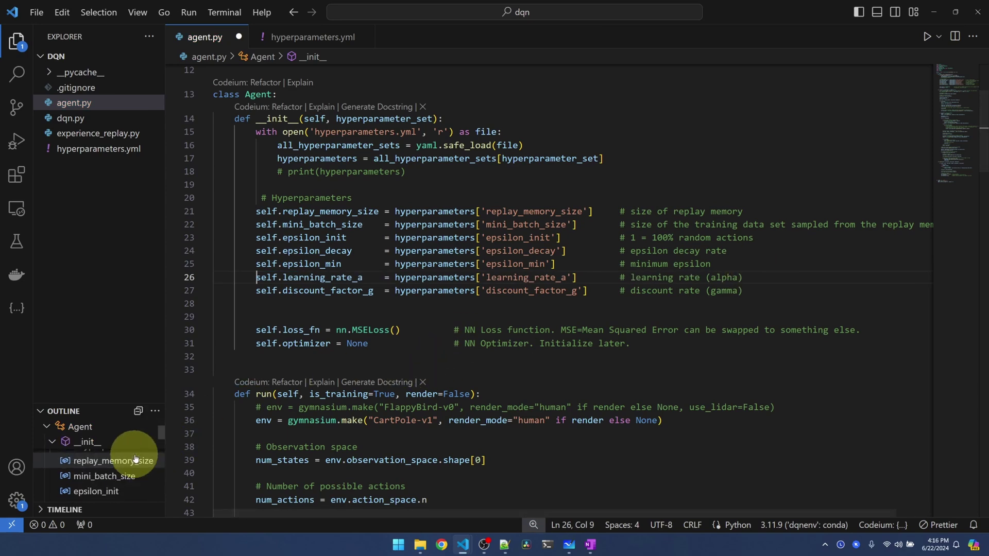